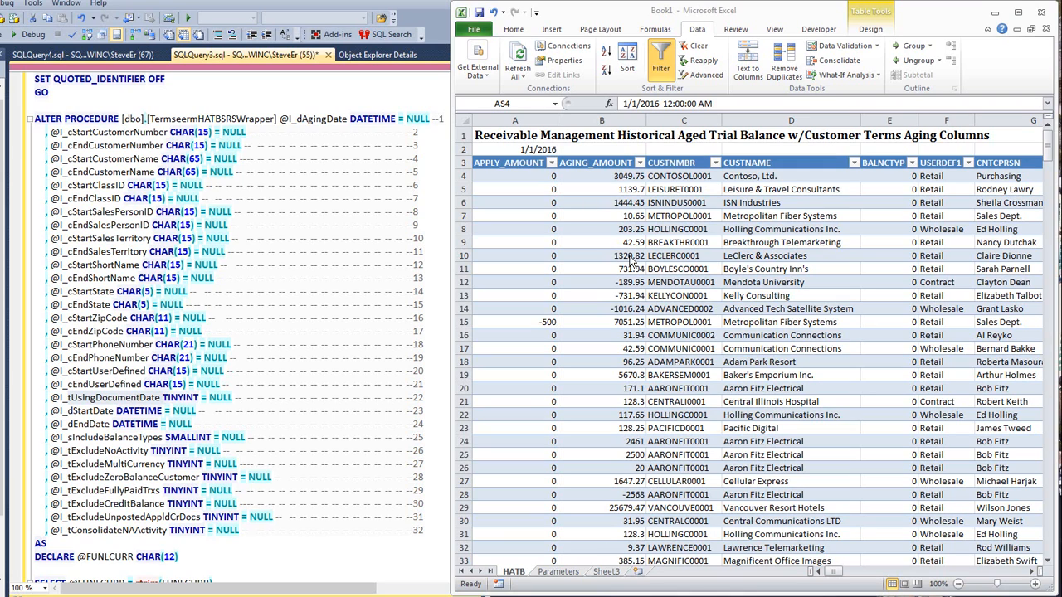
- On the Parameters sheet, collapse the grouped rows 7–15 and 19–26
click(564, 572)
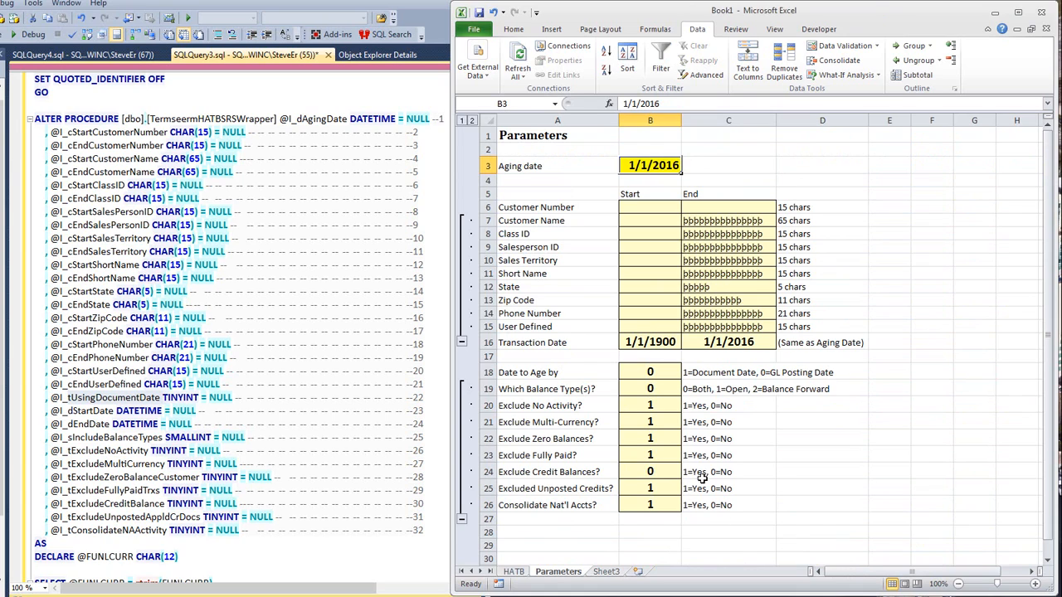
click(463, 345)
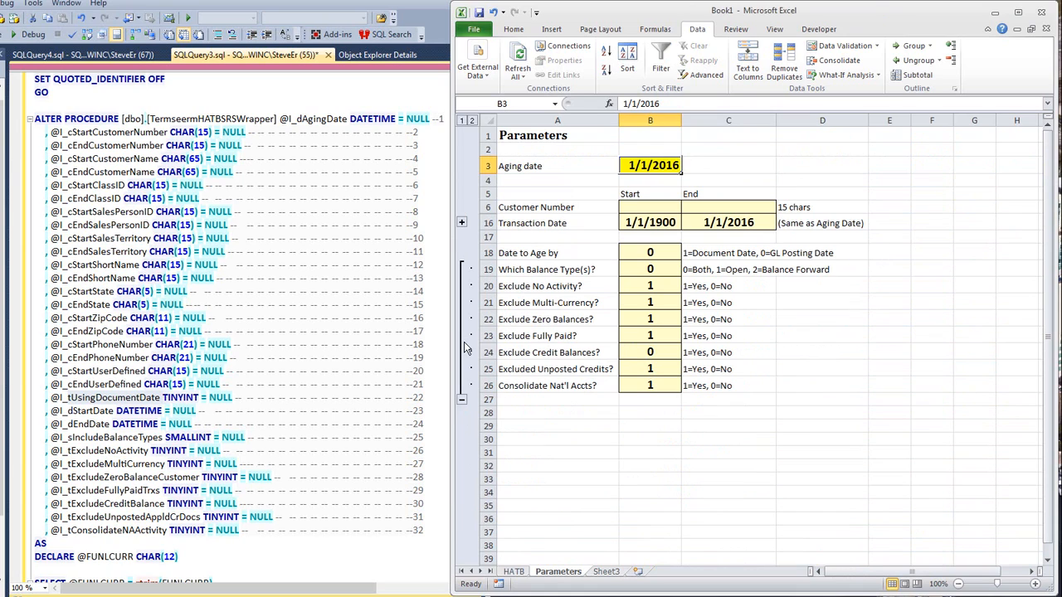
click(463, 399)
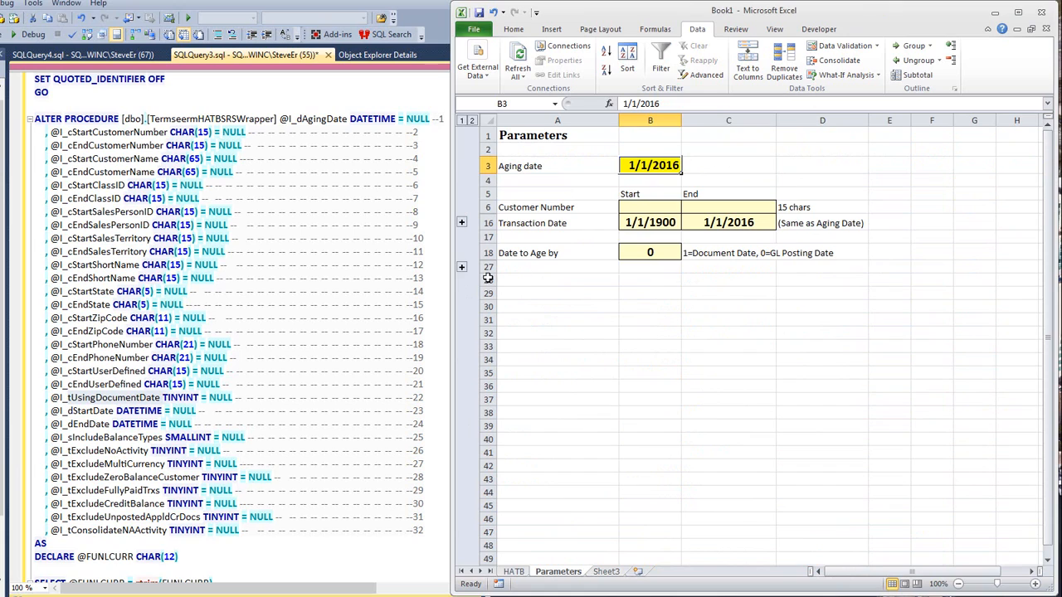
click(462, 267)
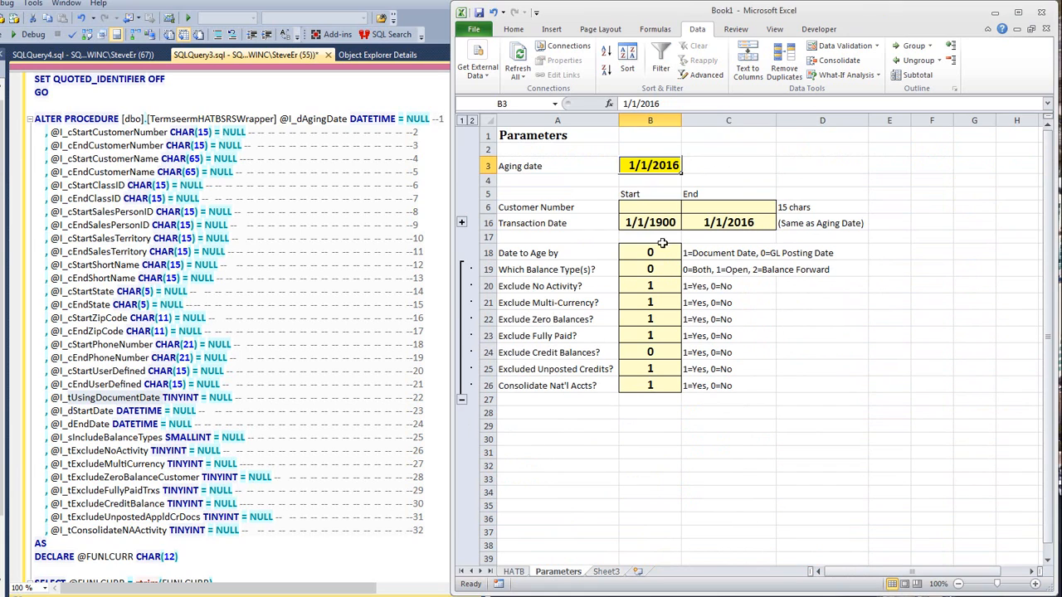
click(463, 402)
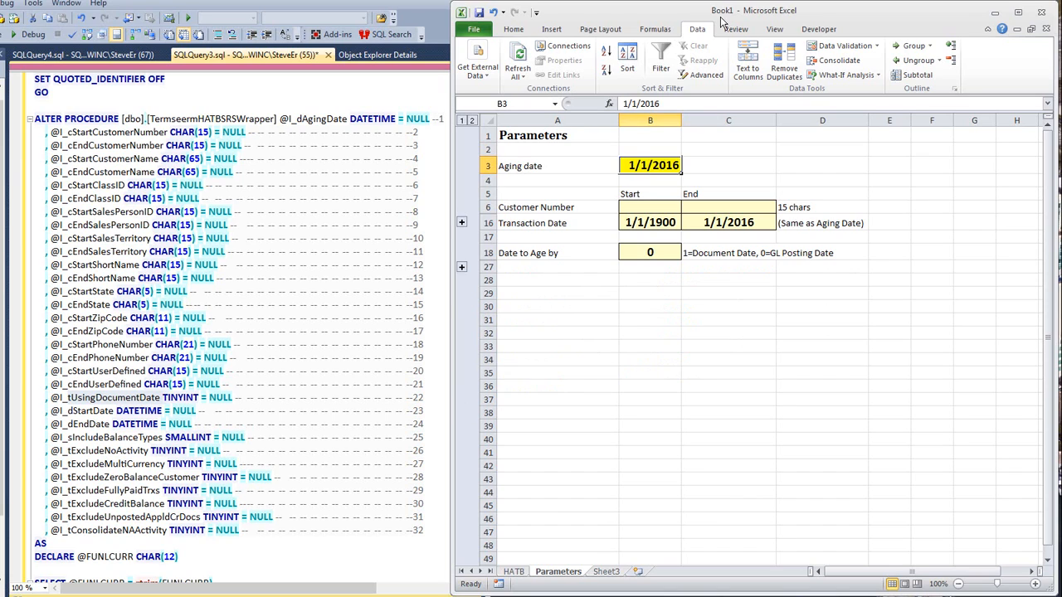
- Review the definition and parameter cell mapping of the Query from Fabrikam connection, leaving its settings as they are
click(563, 47)
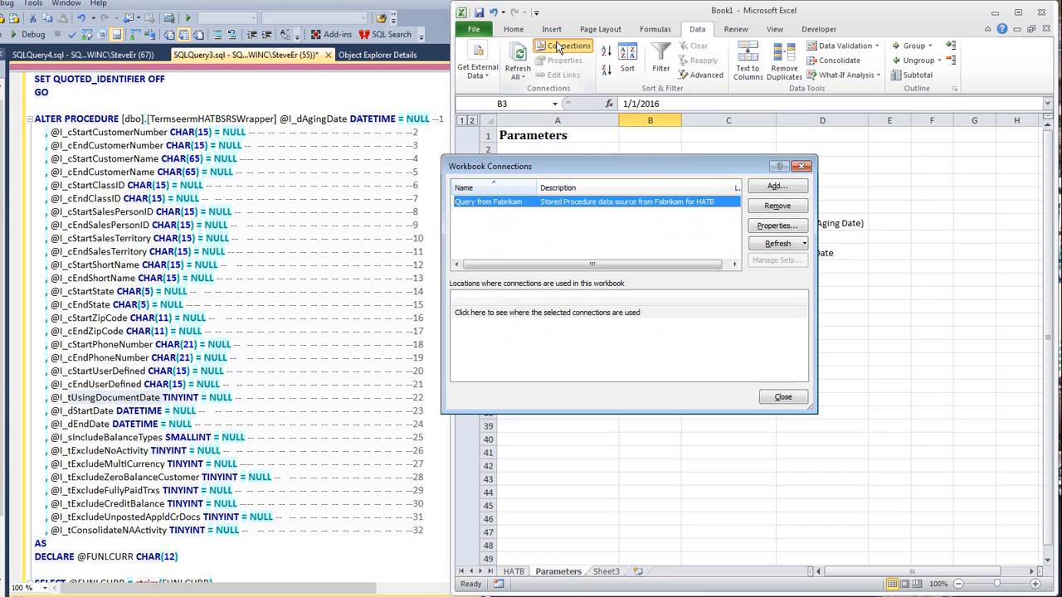
click(774, 228)
click(555, 193)
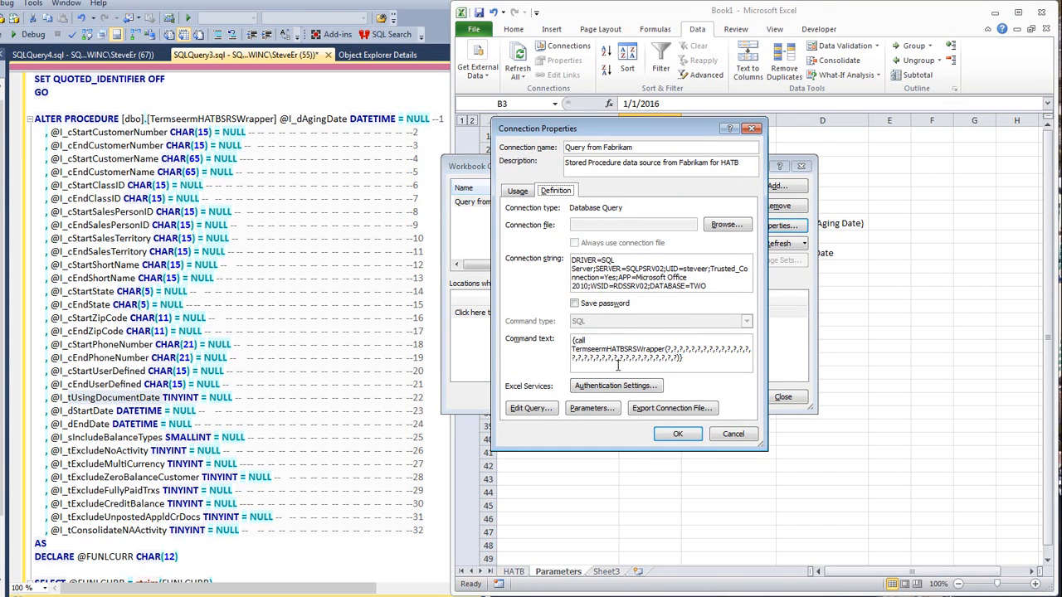
click(594, 410)
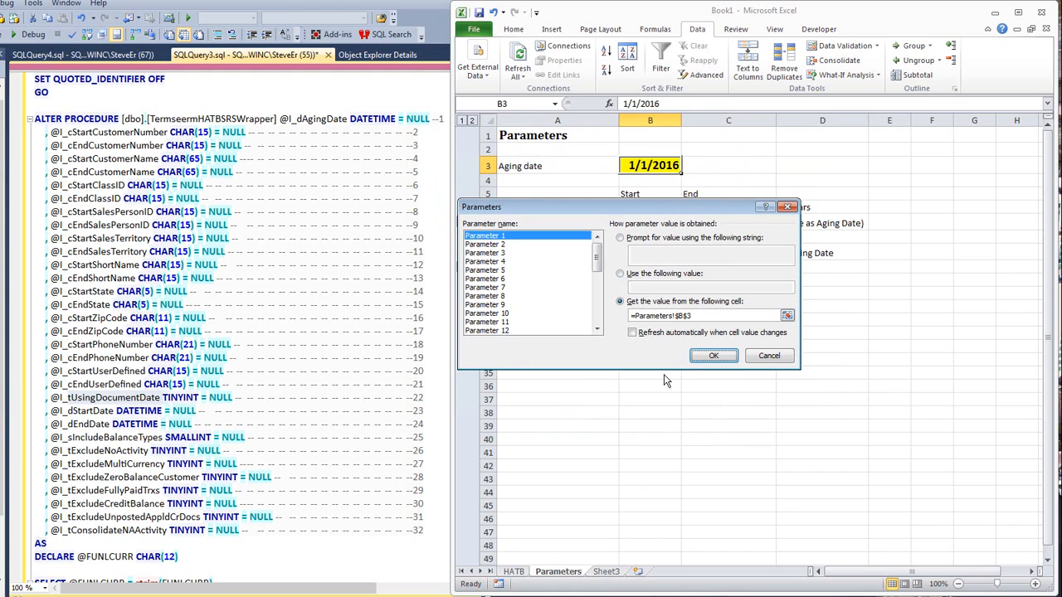
click(763, 358)
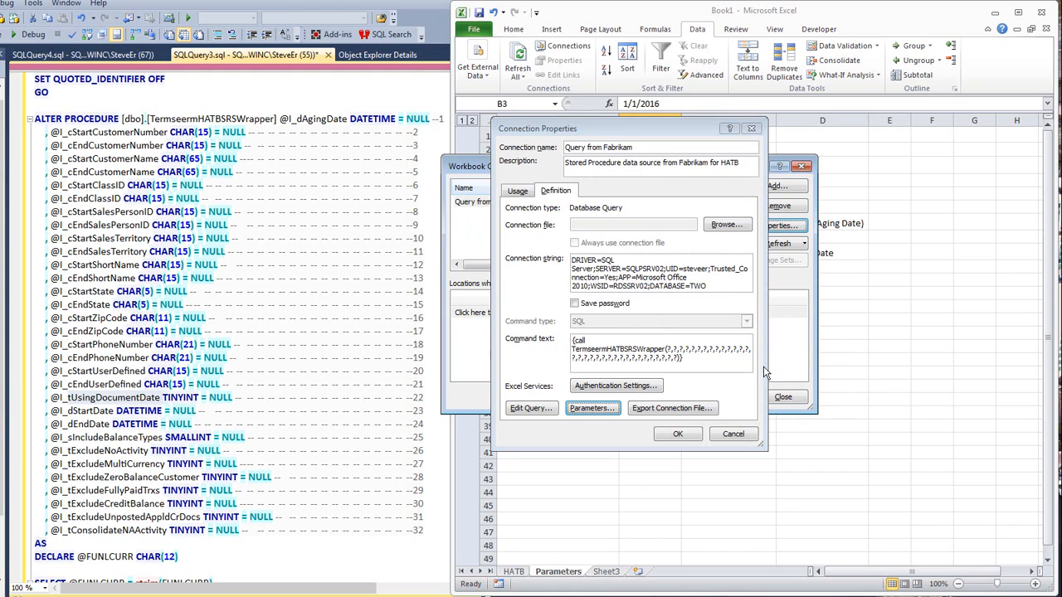
click(730, 434)
click(783, 396)
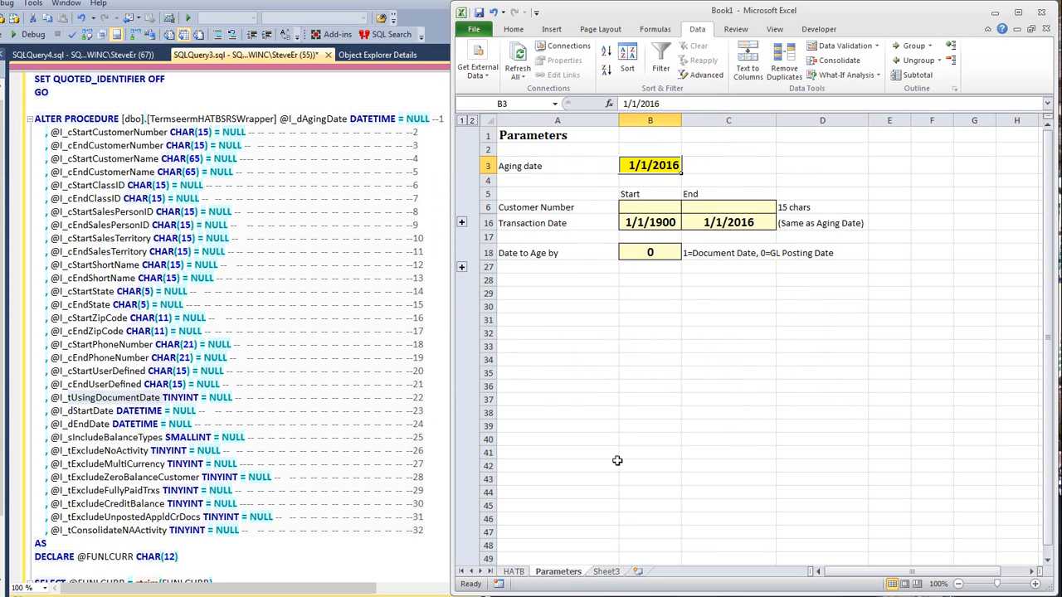
- Show the HATB sheet and review the parameter list of the TermseermHATBSRSWrapper procedure in the SQL script beside it
click(515, 574)
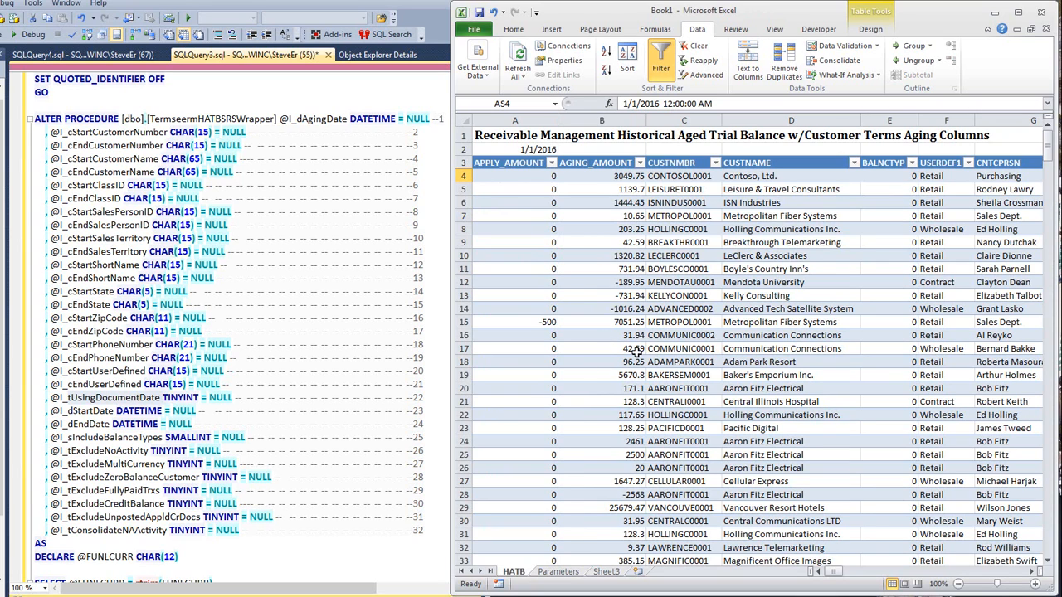
click(229, 55)
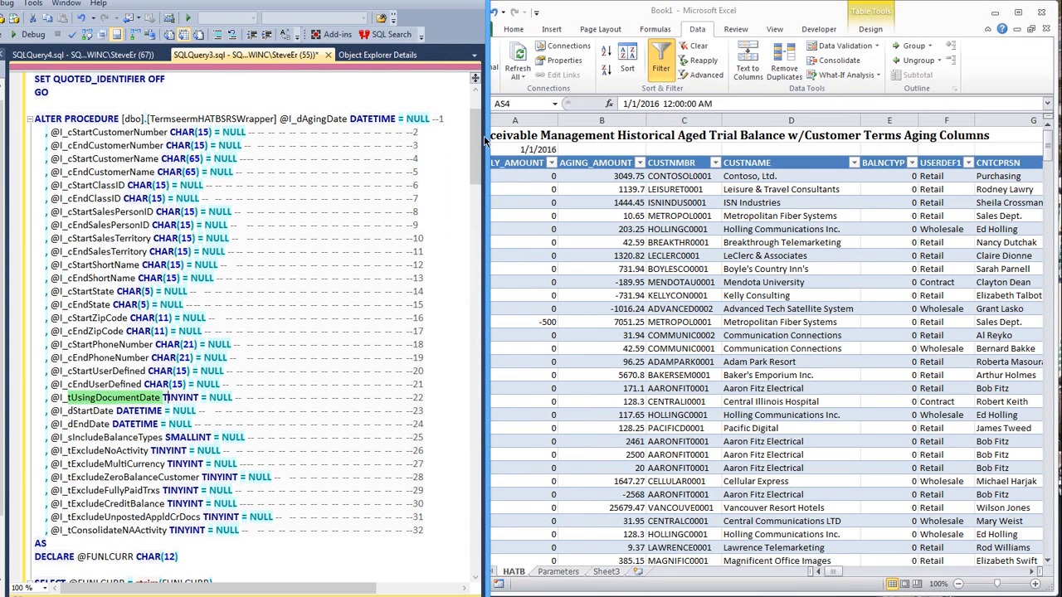
mouse_move(477, 143)
mouse_down()
mouse_move(480, 152)
mouse_move(478, 122)
mouse_move(478, 162)
mouse_up()
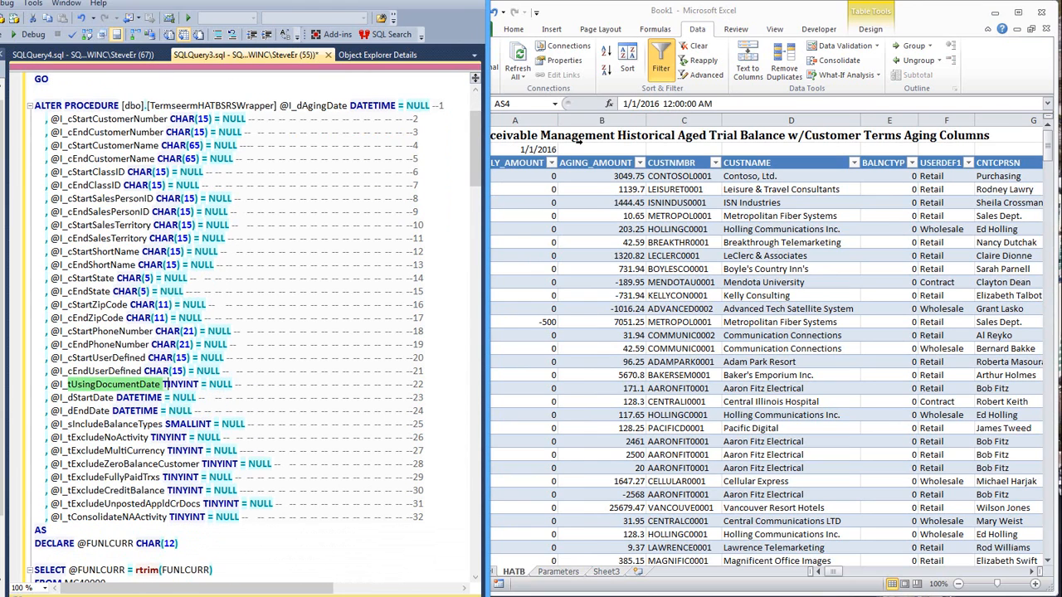
click(787, 14)
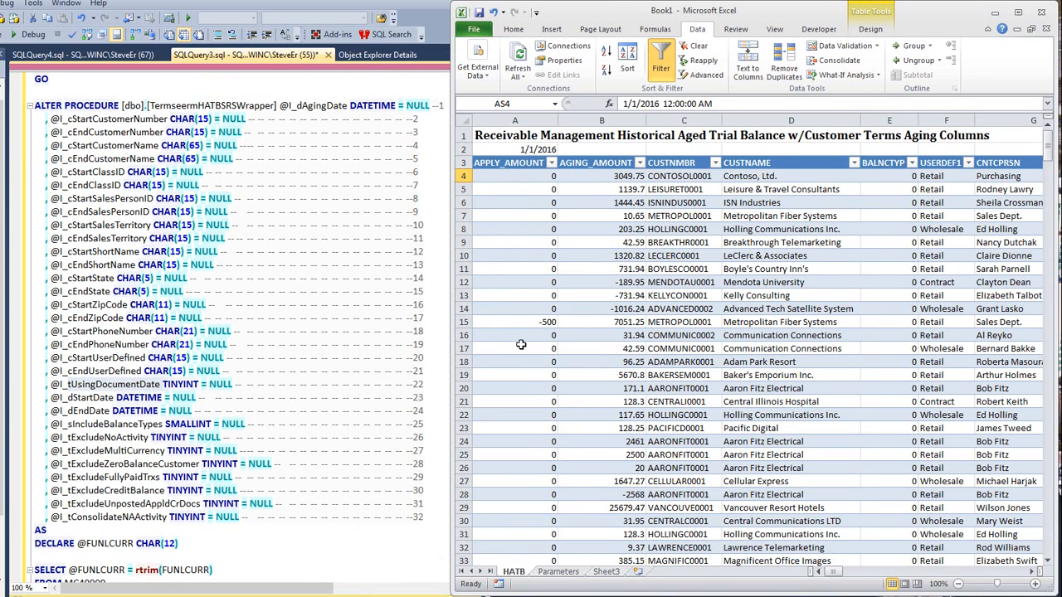
- Add a TotAgingAmt column header in CH3 at the end of the HATB table and fit the column to its text
click(614, 323)
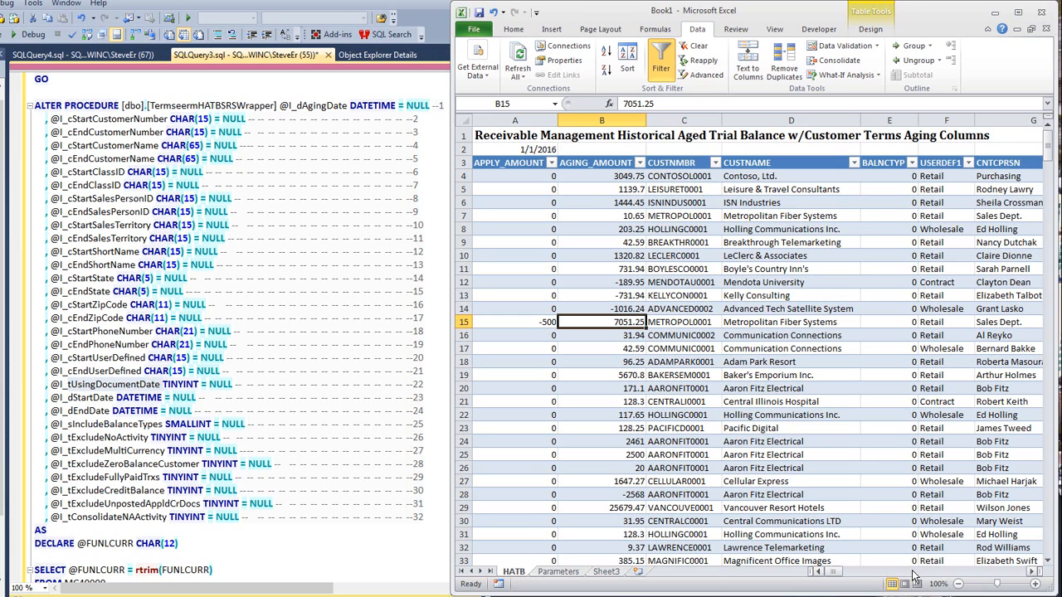
click(967, 572)
click(969, 573)
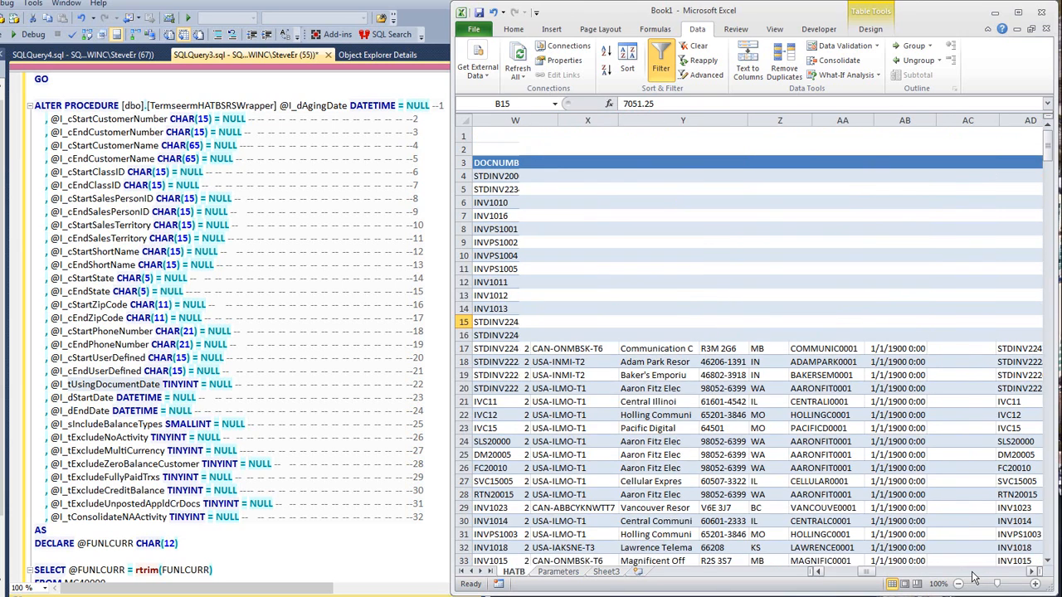
click(972, 573)
click(976, 574)
click(981, 573)
click(984, 574)
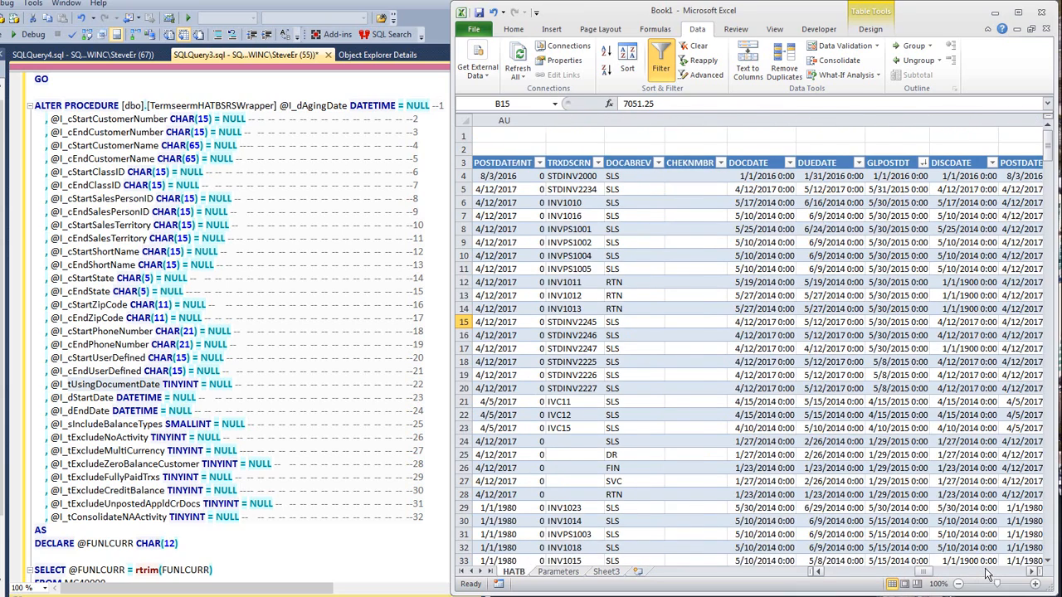
click(987, 573)
click(992, 573)
drag(995, 576, 1033, 572)
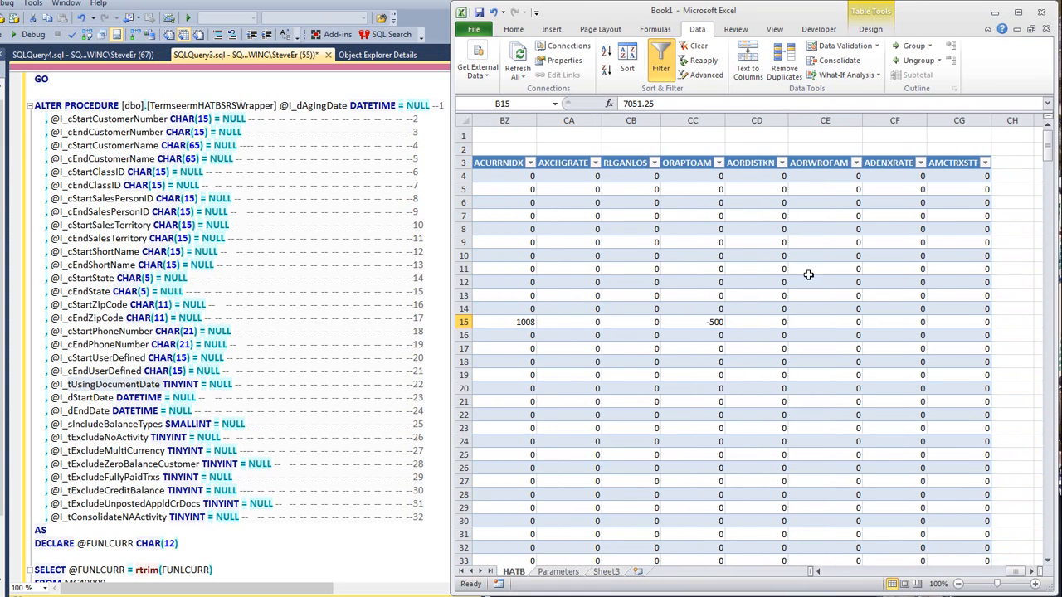
click(1014, 164)
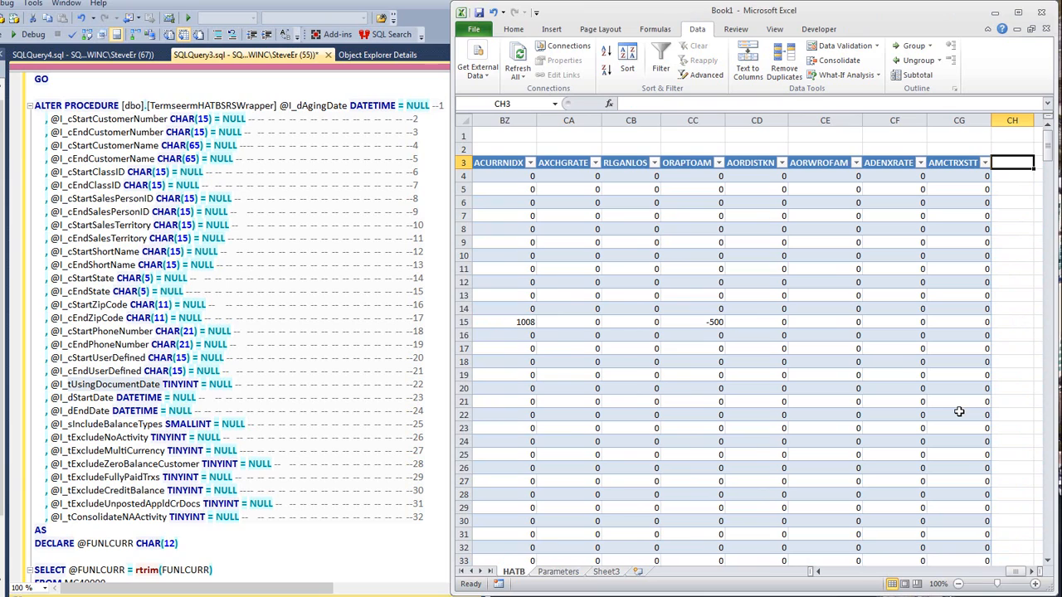
text(TotAgi)
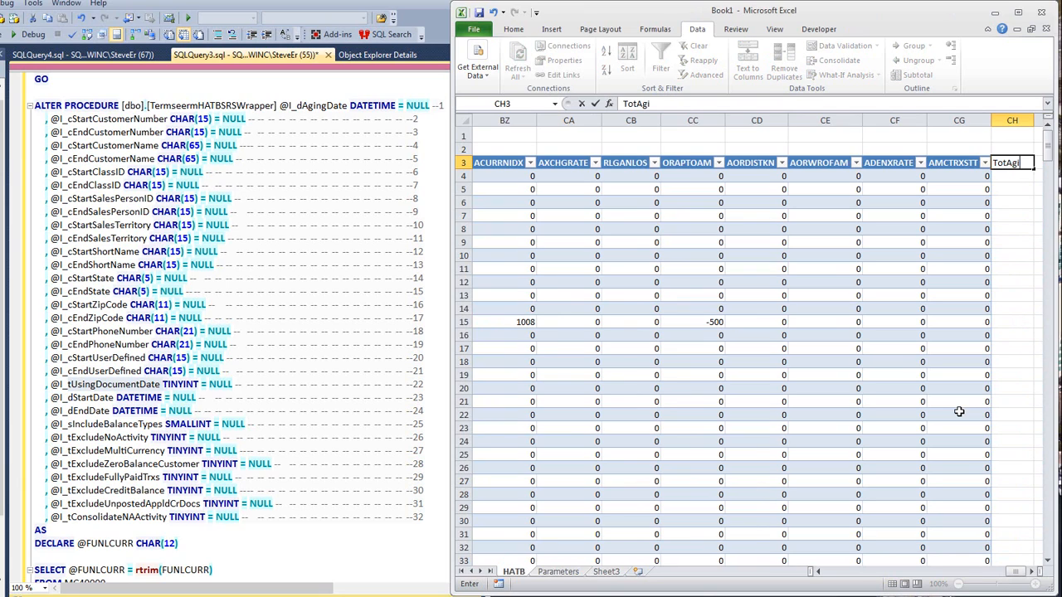
text(ngAmt)
key(Return)
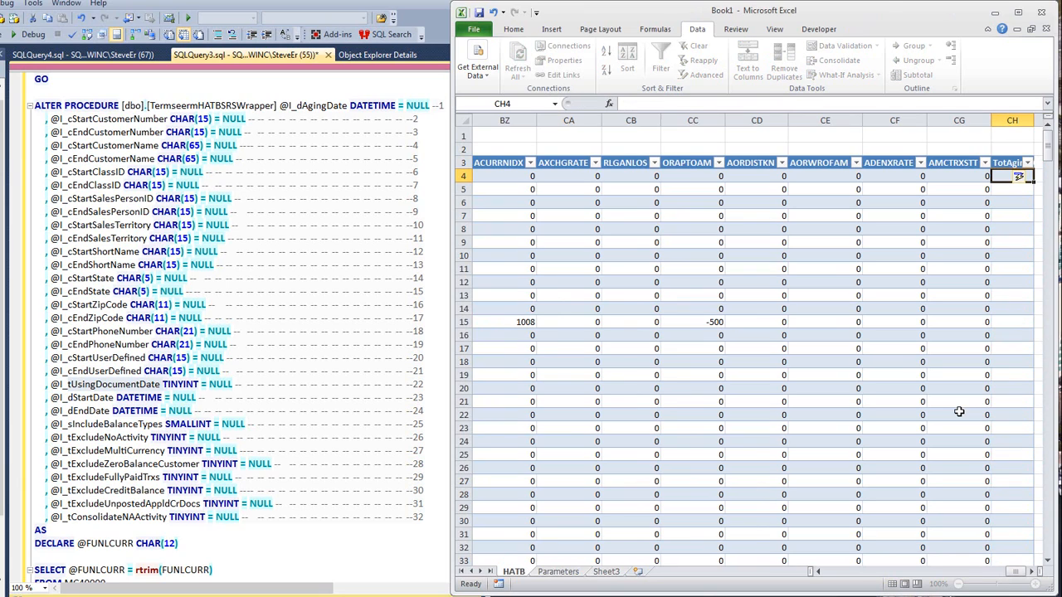
double_click(1032, 120)
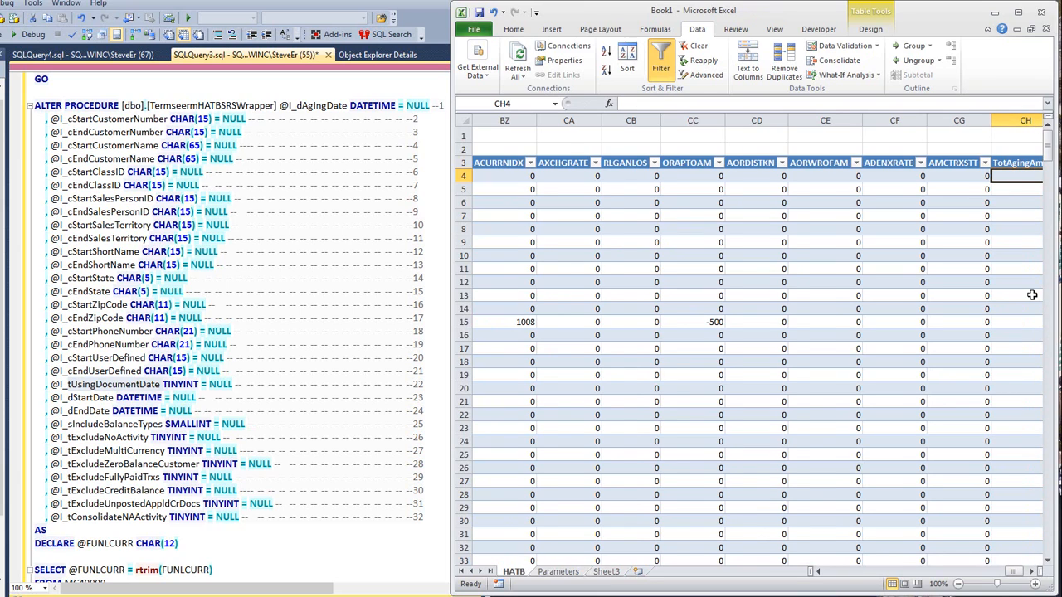
- Fill the TotAgingAmt column with the formula =[@[APPLY_AMOUNT]]+[@[AGING_AMOUNT]], entered in CH4
text(=)
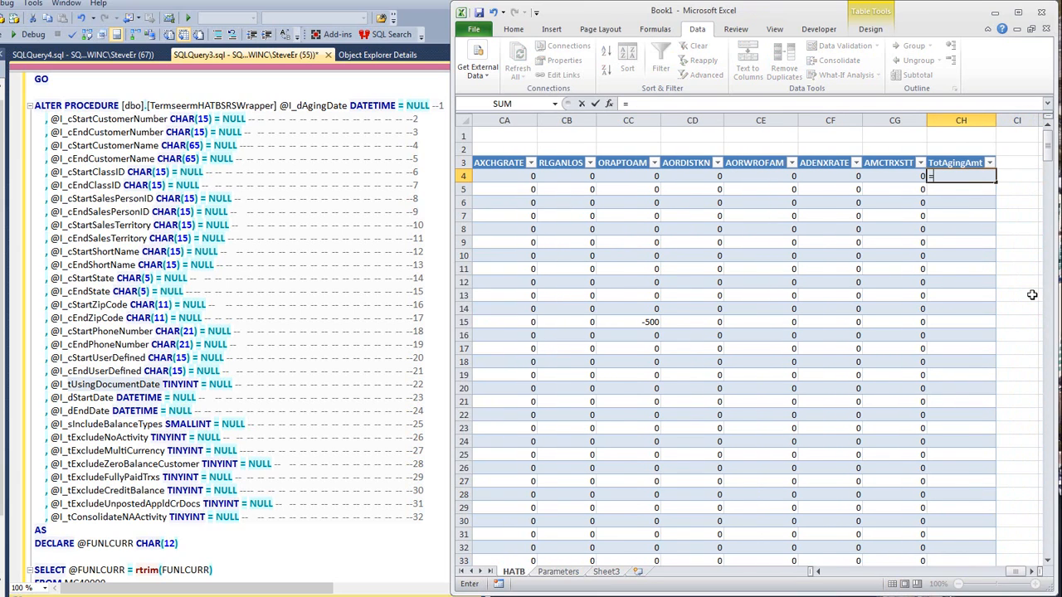
key(ctrl+Left)
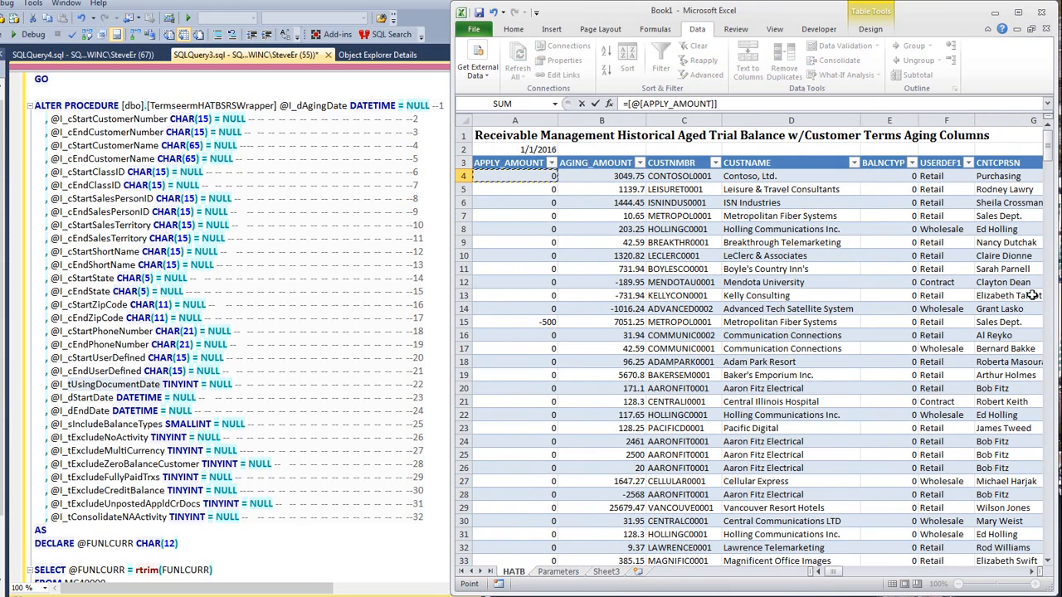
text(+)
key(ctrl+Left)
key(Right)
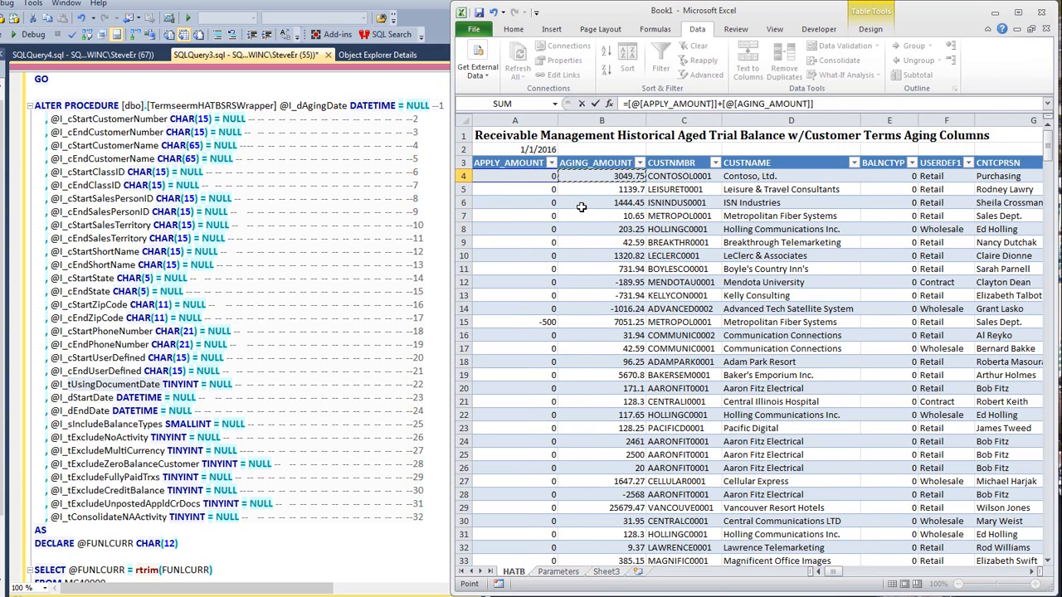
key(Return)
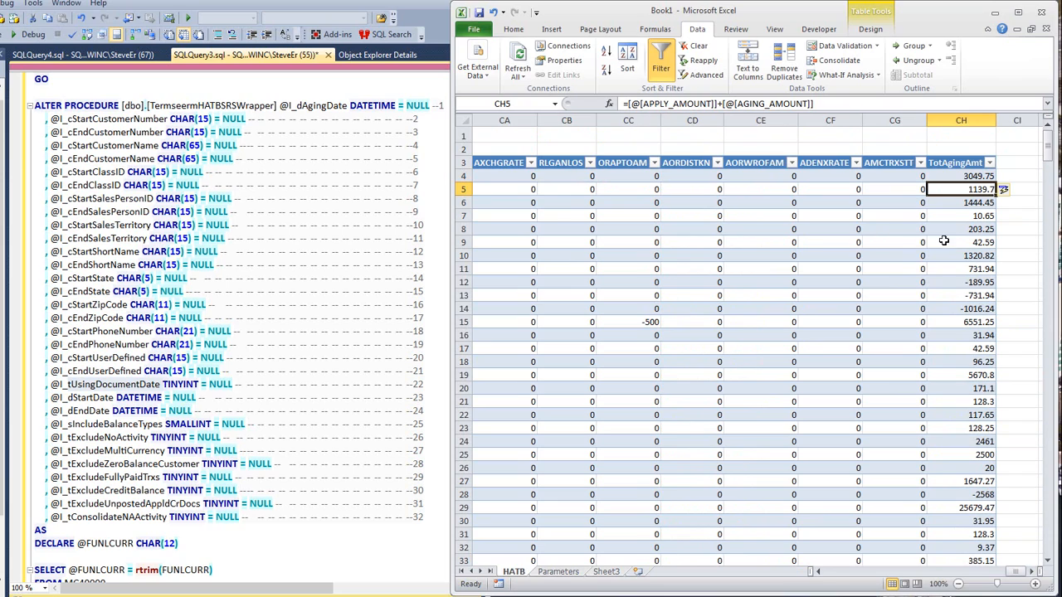
- Check the formulas and results in the TotAgingAmt column from its first row to its last
click(955, 176)
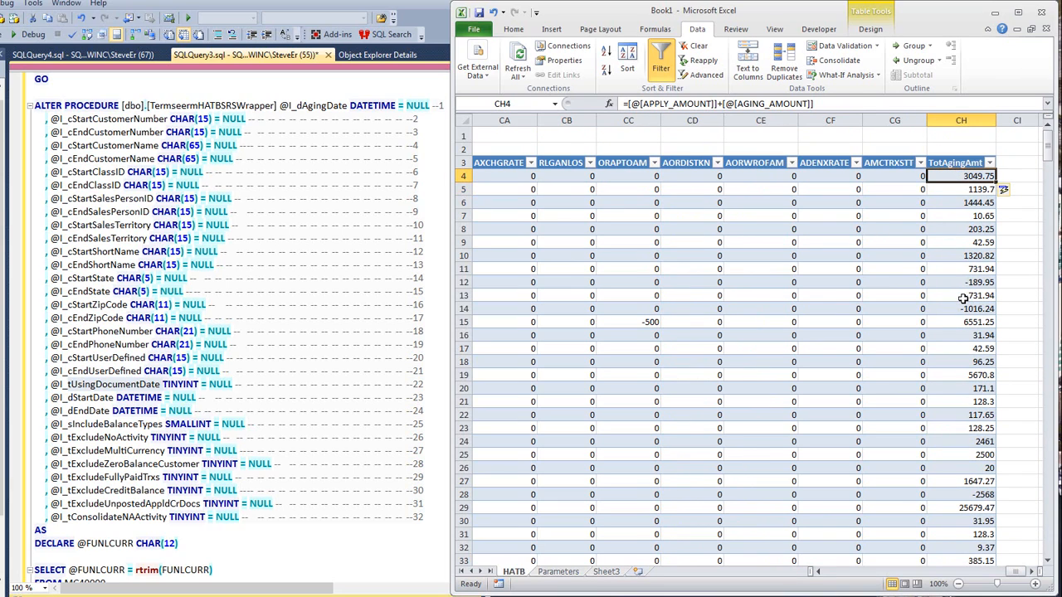
key(Down)
key(Down)
key(Down)
key(Down)
key(Down)
key(Up)
key(Up)
key(Up)
key(Up)
key(Up)
key(ctrl+Down)
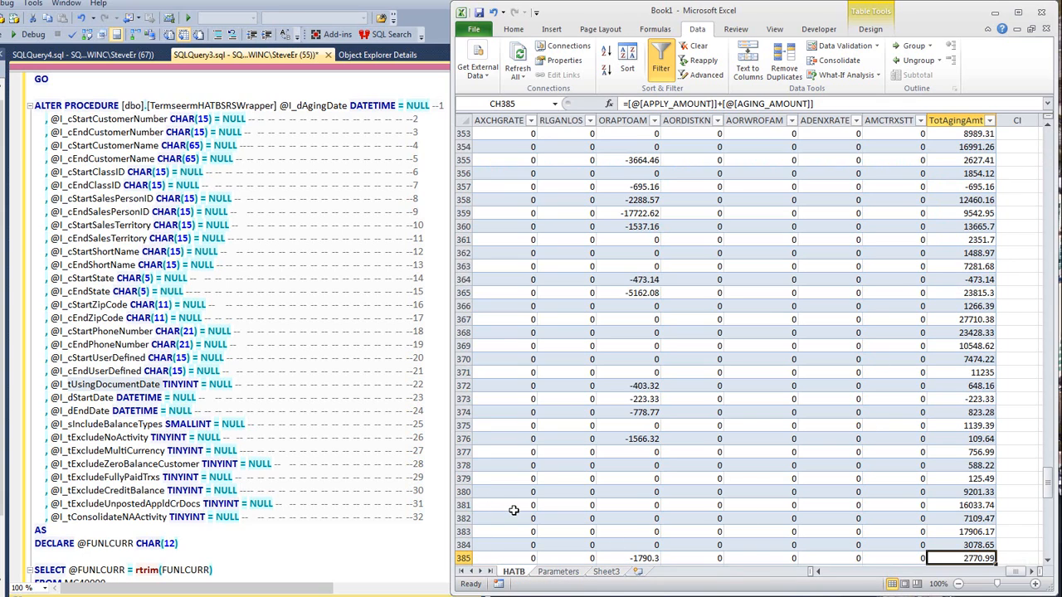
key(ctrl+Up)
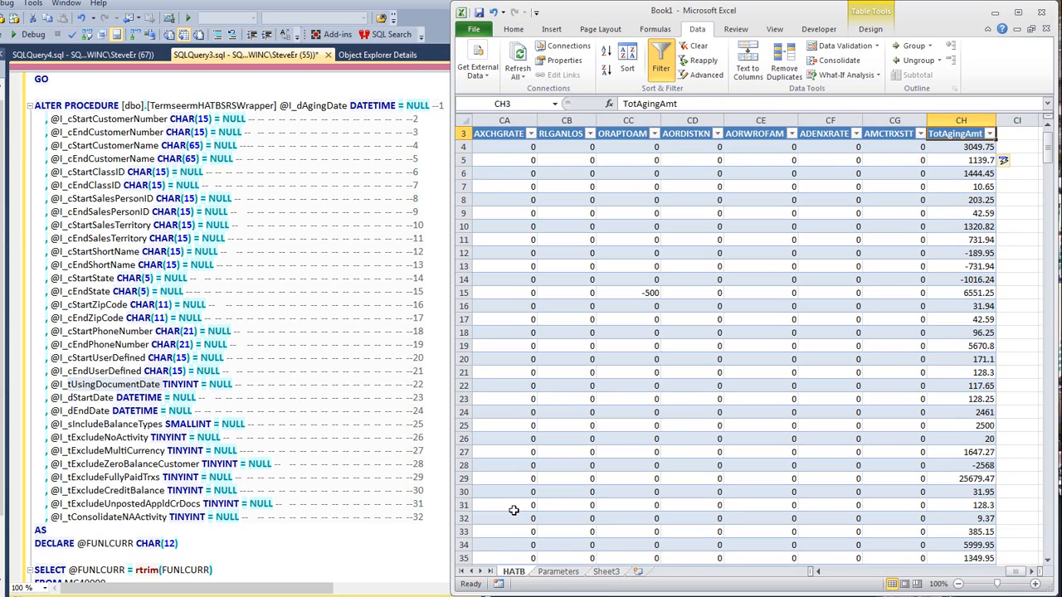
key(Down)
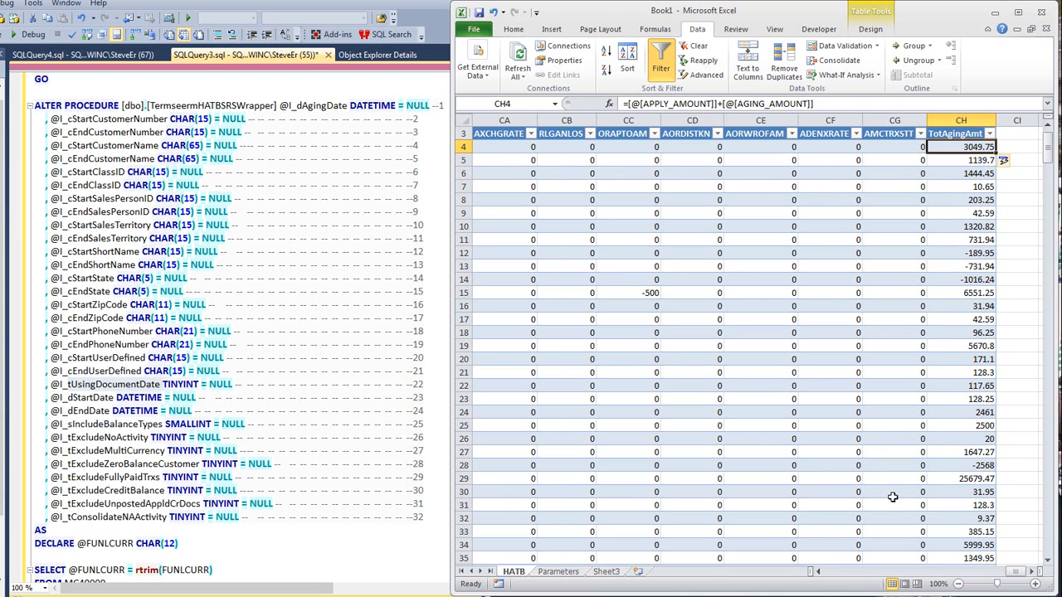
- Insert a PivotTable based on Table_Query_from_Fabrikam in a new worksheet and widen the workbook window to nearly full screen width
key(Home)
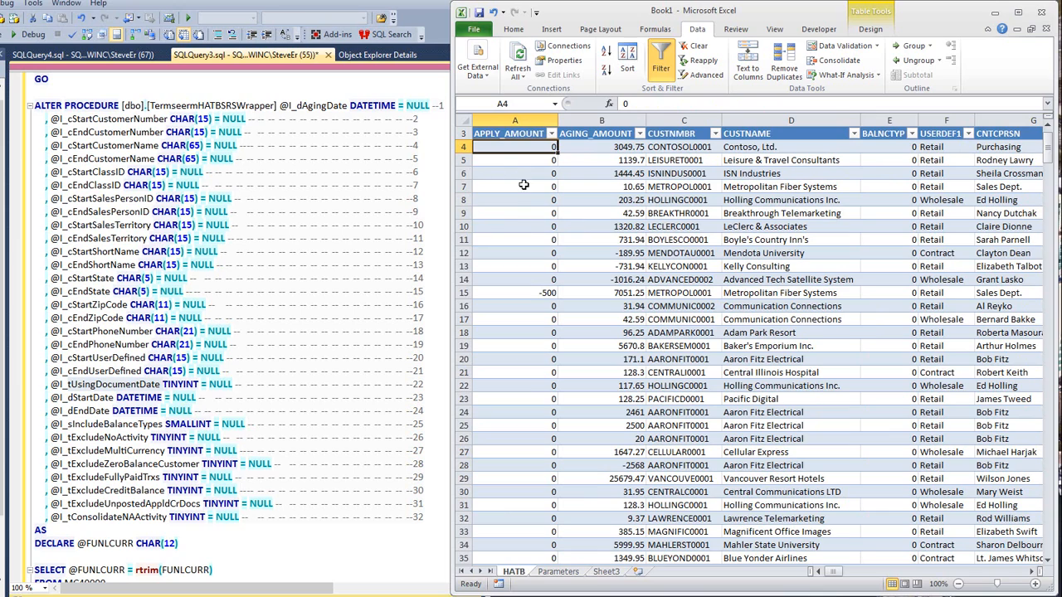
click(552, 30)
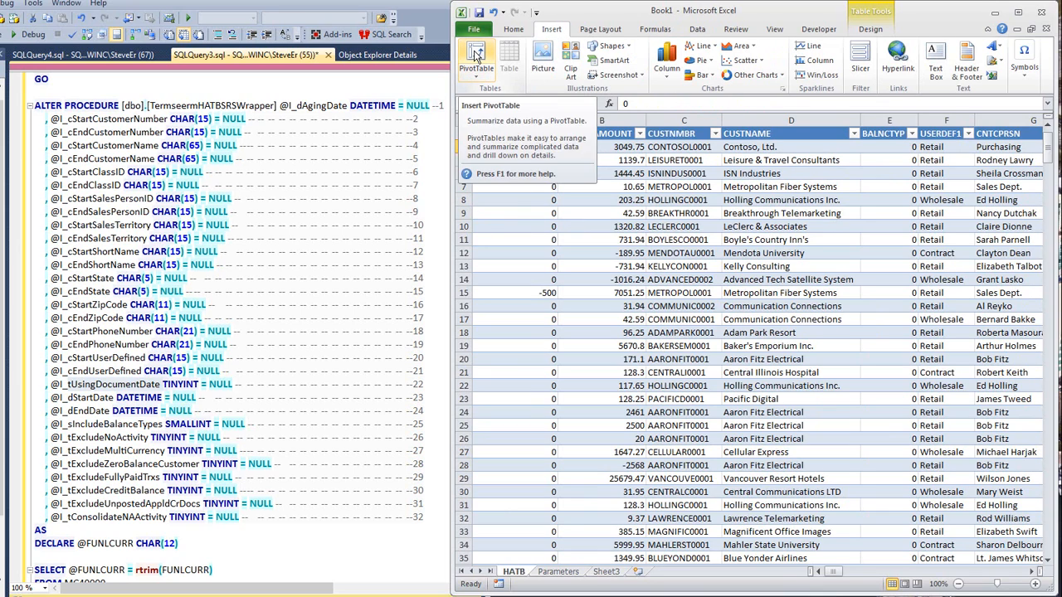
click(477, 55)
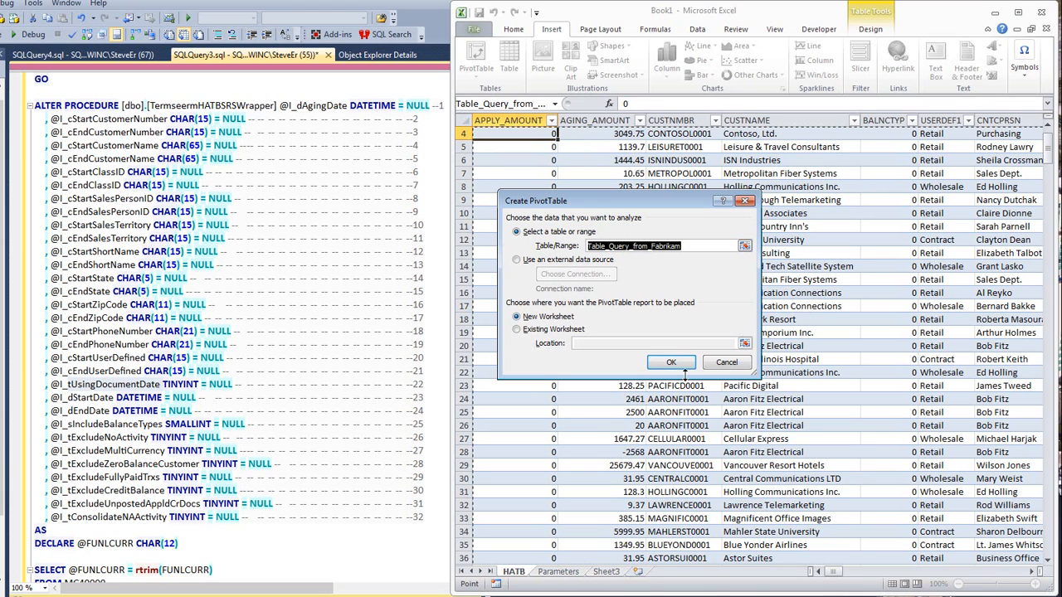
click(675, 365)
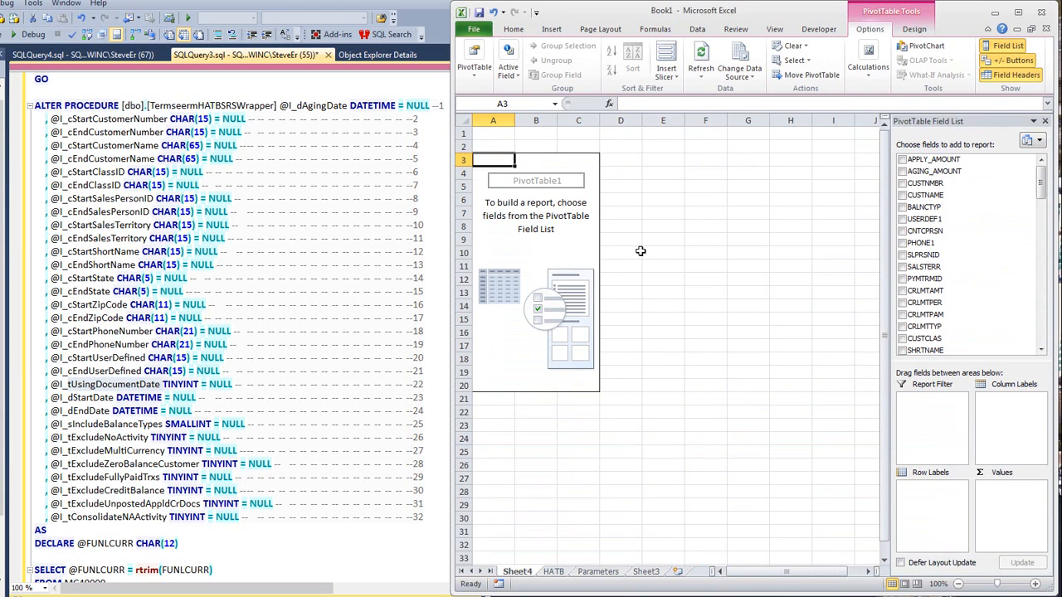
drag(453, 171, 2, 221)
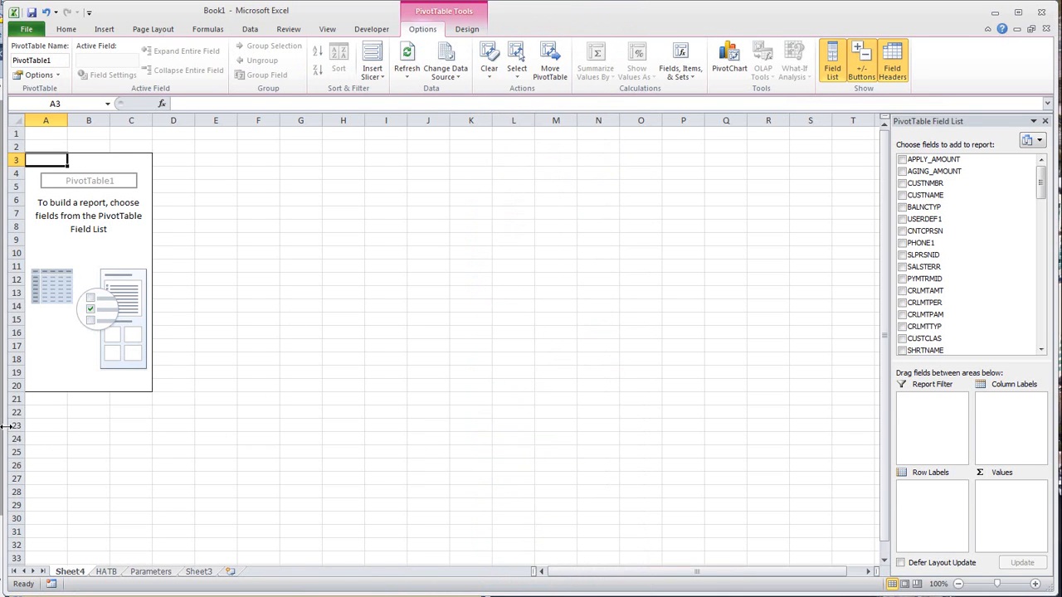
- Narrow the workbook window from its outer edge and add CUSTNMBR to the PivotTable's row labels
drag(4, 426, 113, 430)
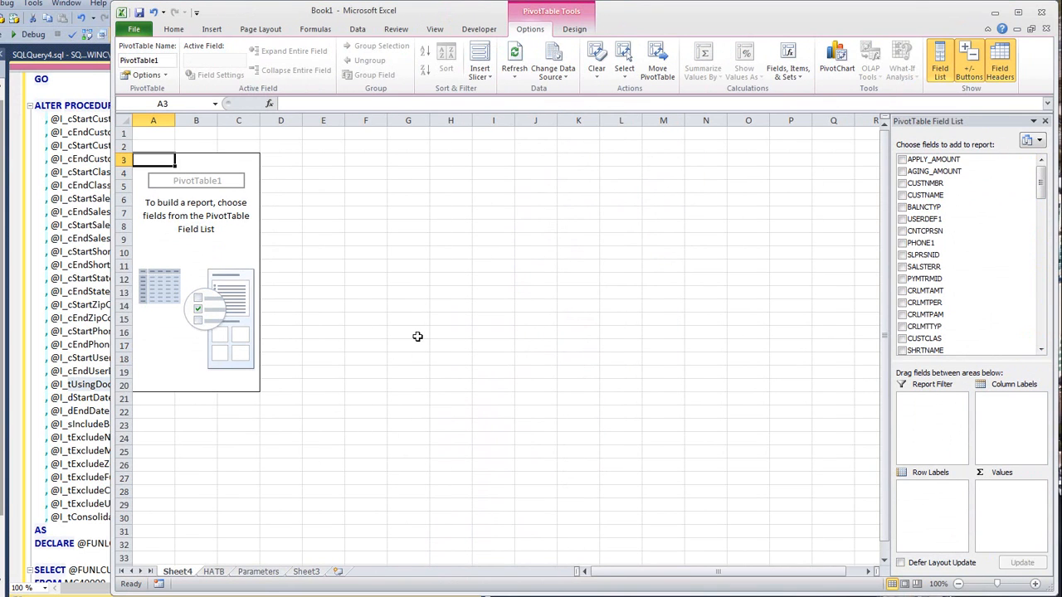
mouse_move(1044, 184)
mouse_down()
mouse_move(1042, 307)
mouse_move(1042, 184)
mouse_up()
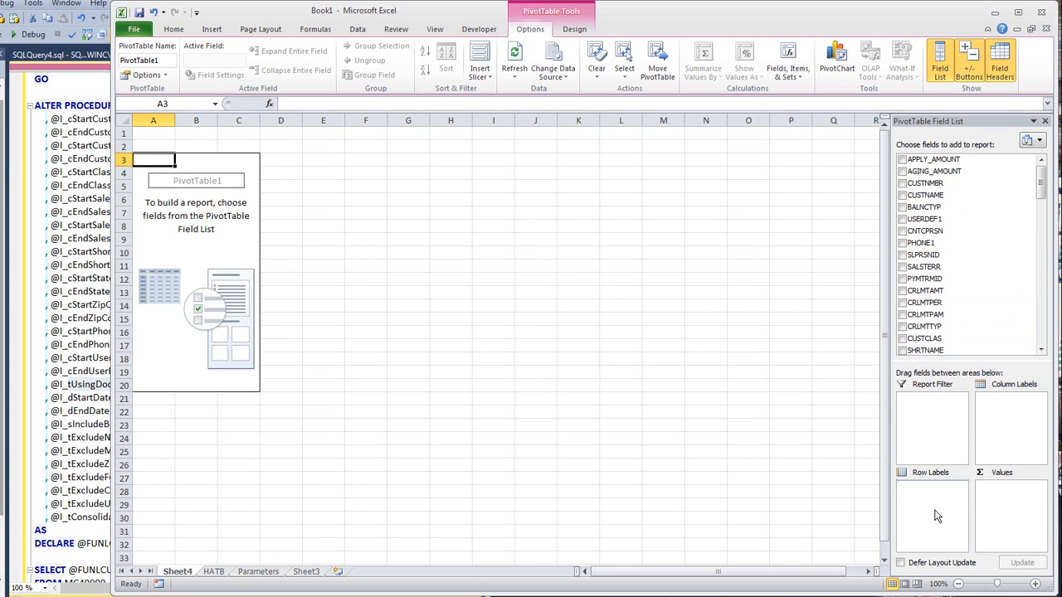
drag(936, 516, 948, 516)
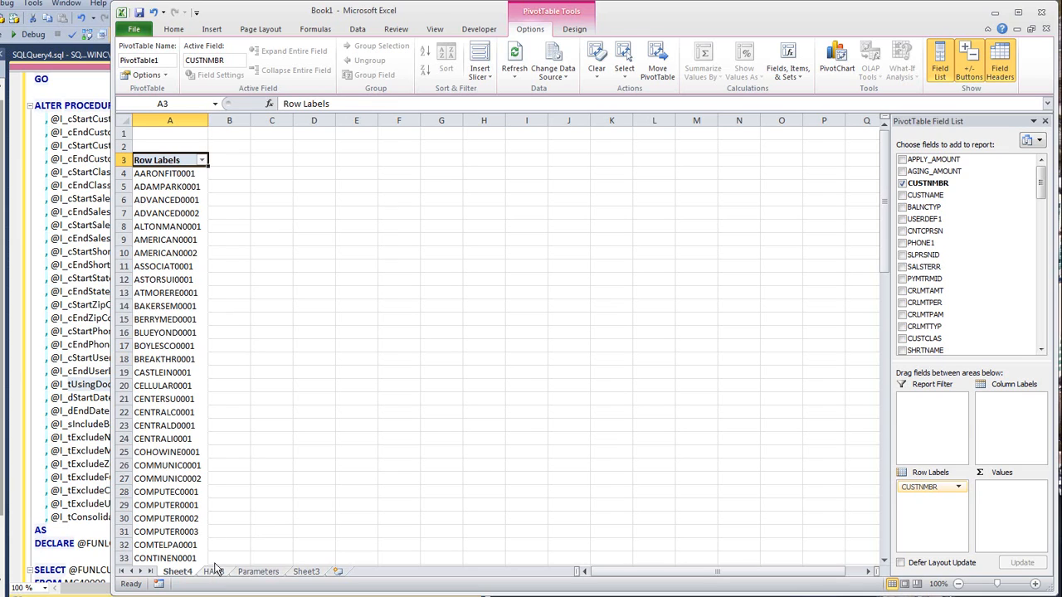
- Look through the customer numbers in the PivotTable's row labels from the first to the last and back
click(161, 174)
key(End)
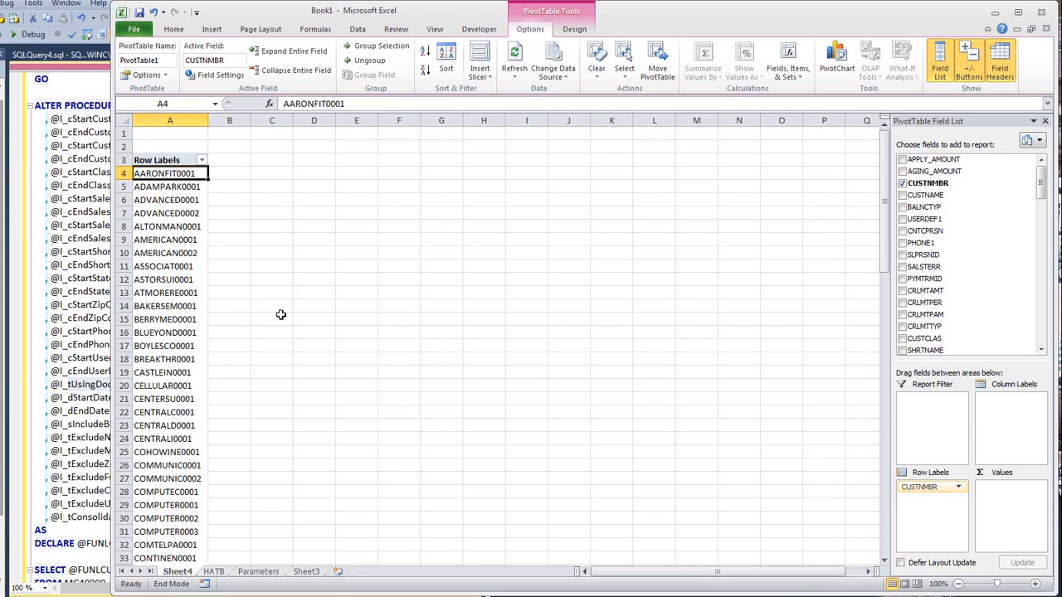
key(Down)
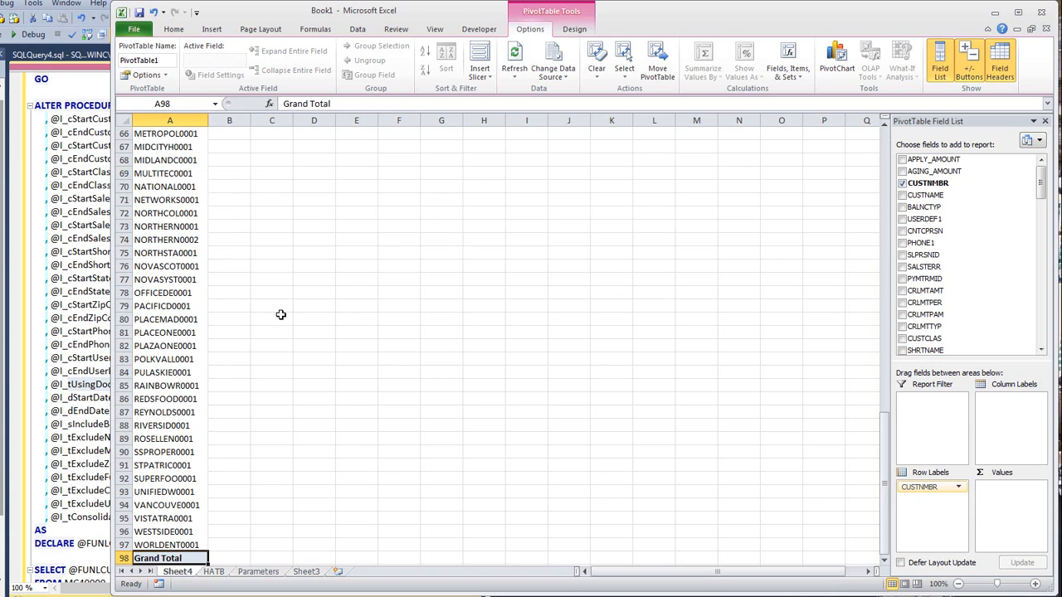
key(Up)
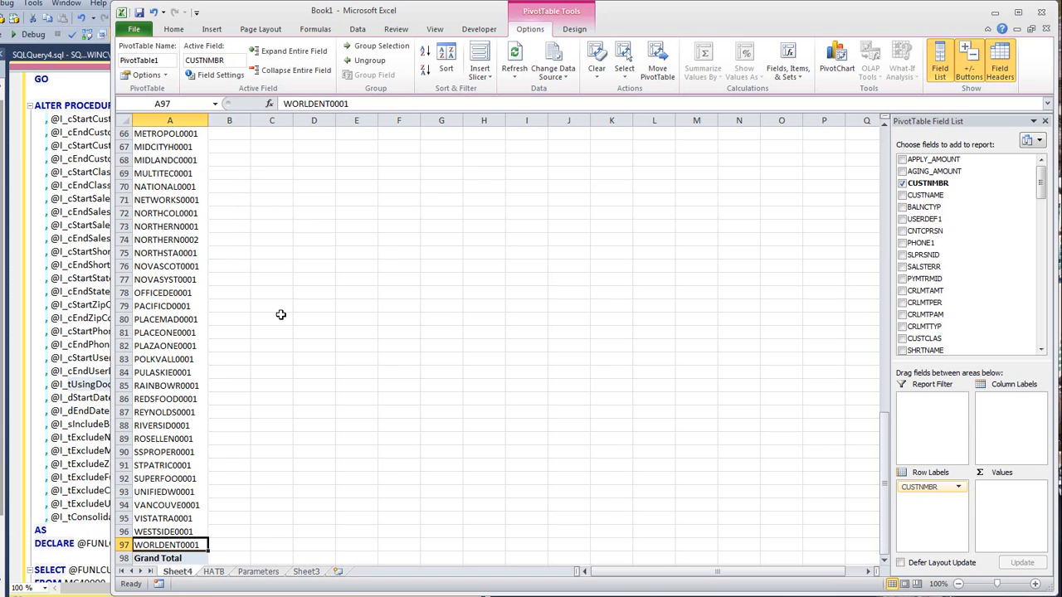
key(End)
key(Up)
key(Down)
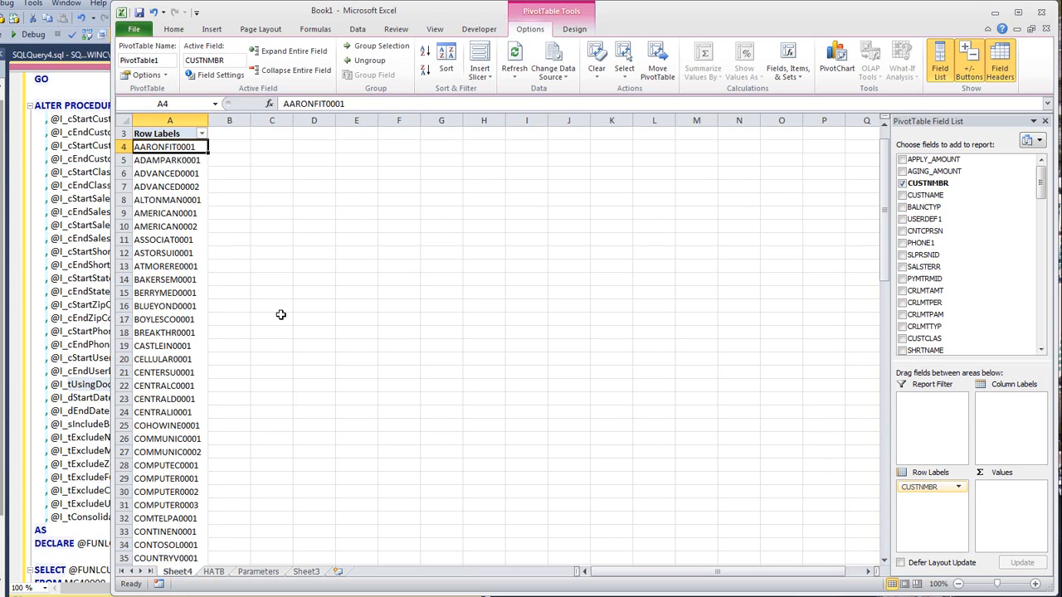
key(End)
key(Down)
key(Up)
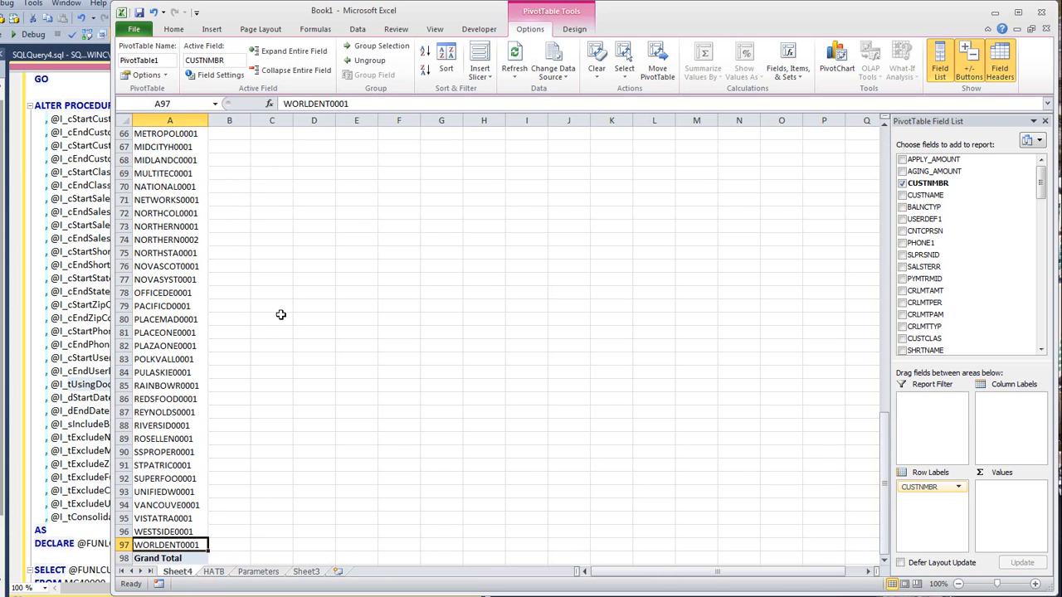
key(End)
key(Up)
key(Down)
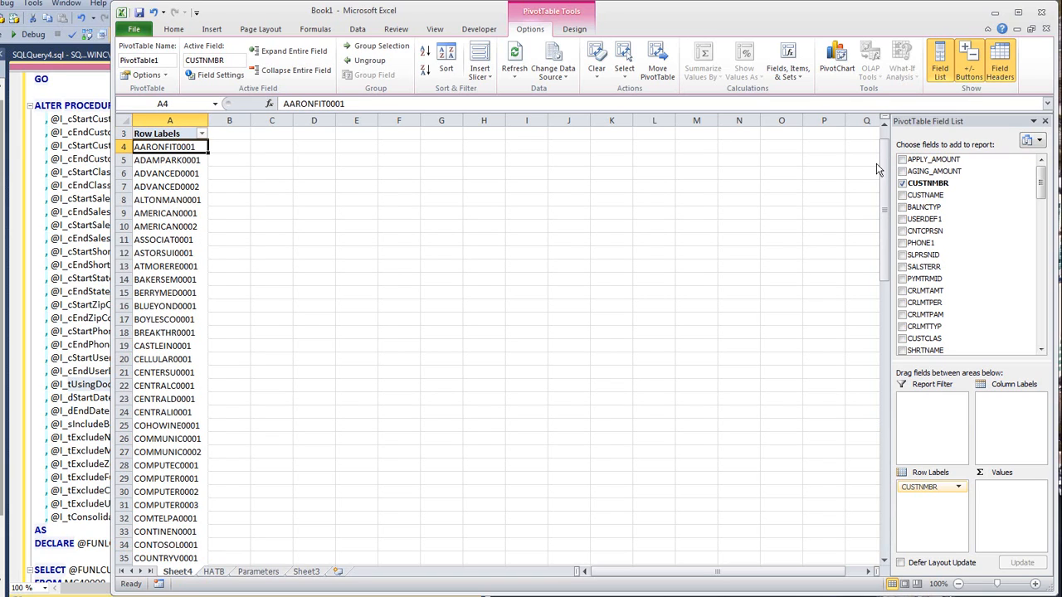
drag(885, 158, 889, 129)
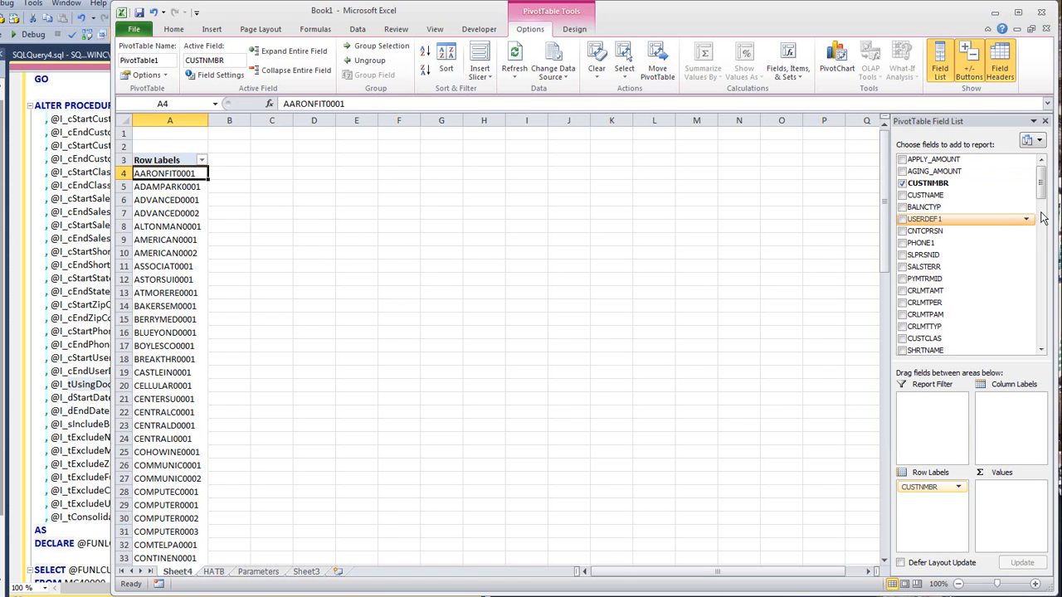
- Add AGNGBUKT to the PivotTable's column labels and TotAgingAmt to its values as a sum
click(1043, 329)
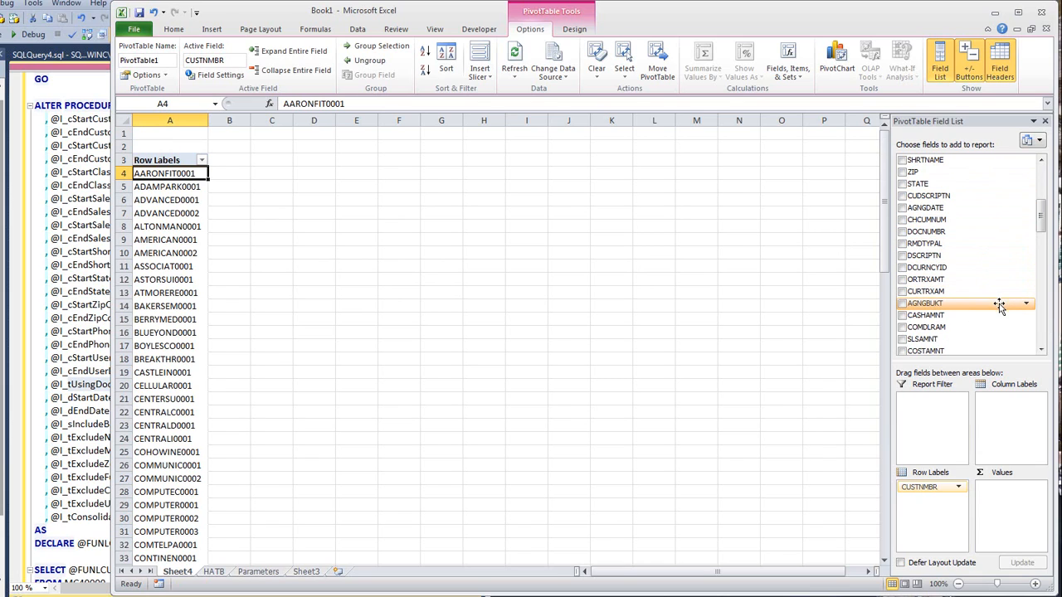
drag(924, 305, 1006, 420)
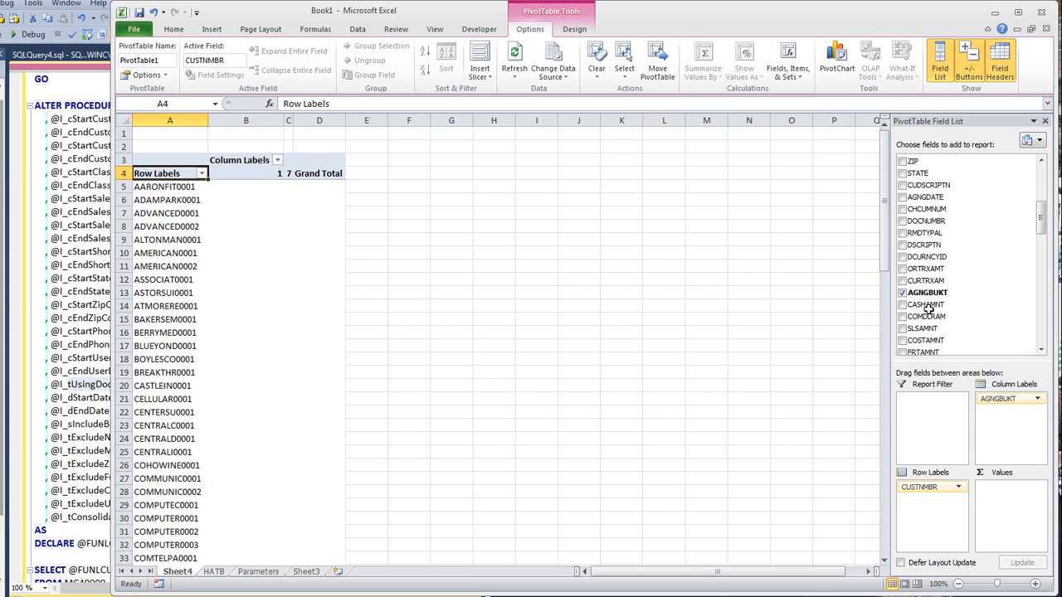
drag(1041, 217, 1042, 347)
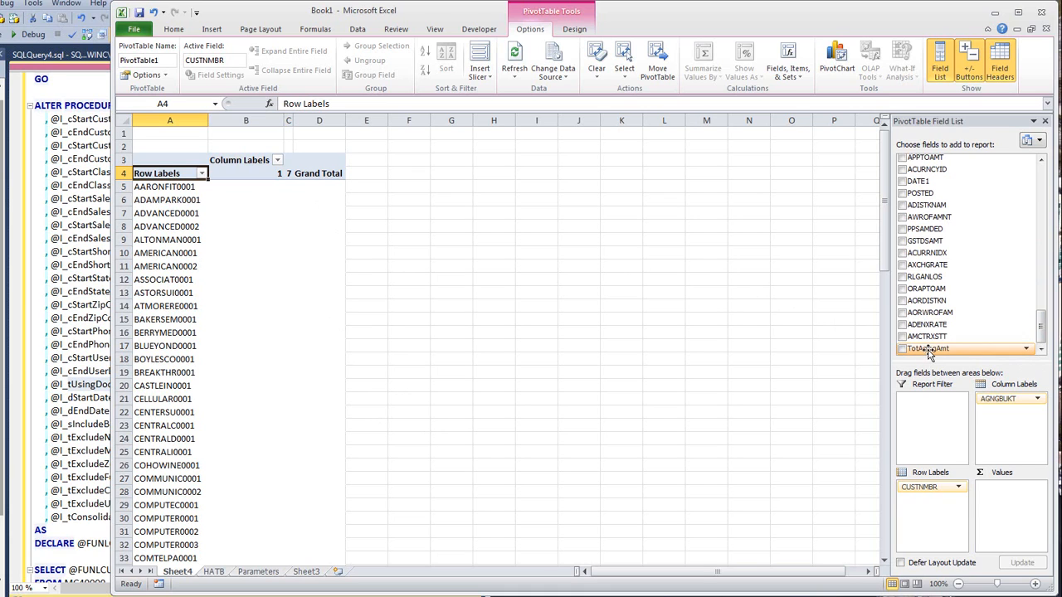
drag(929, 350, 1012, 519)
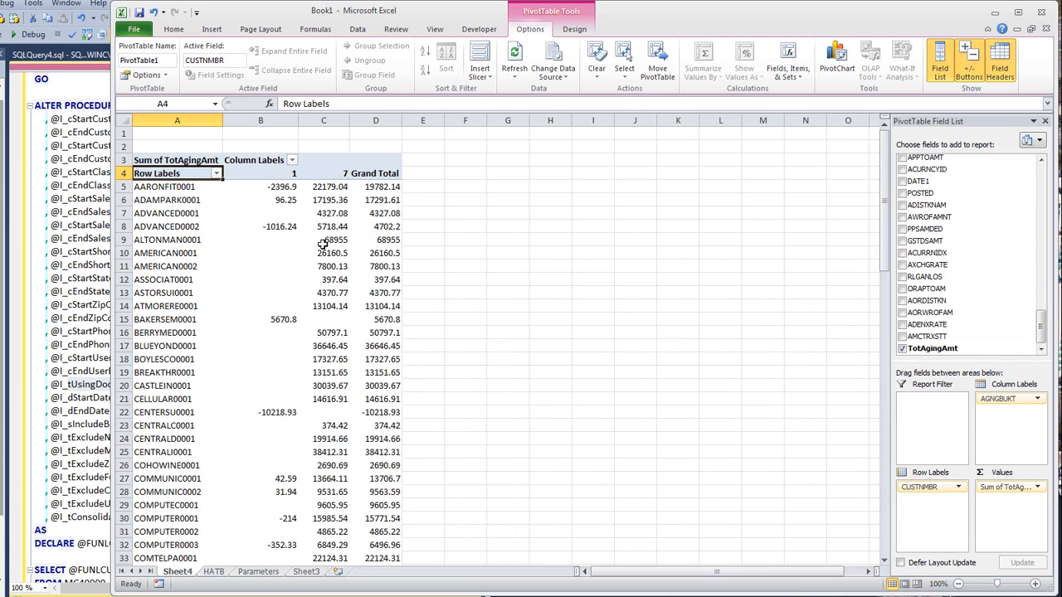
click(267, 176)
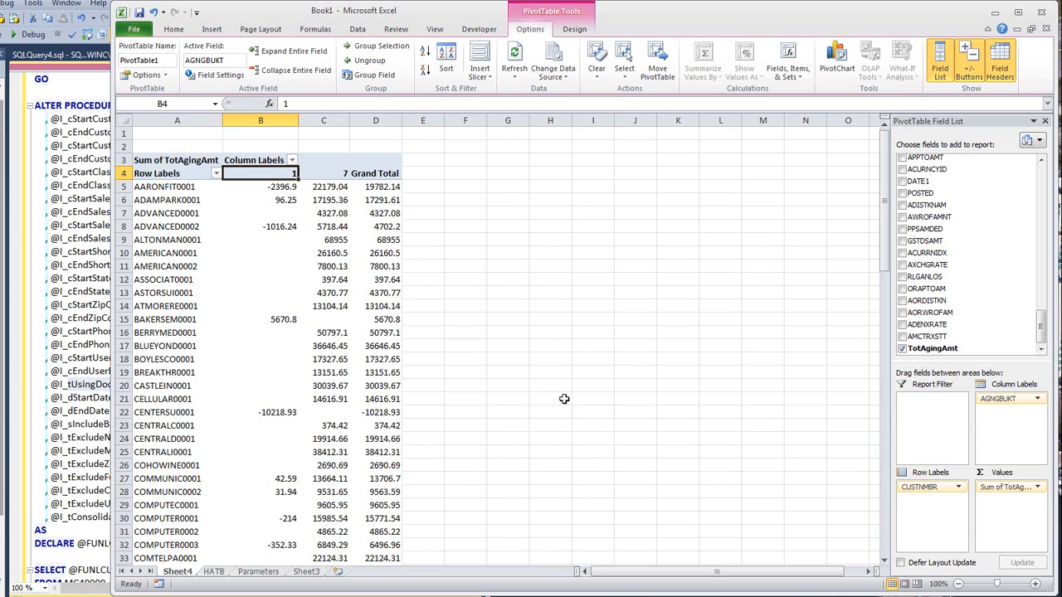
click(335, 188)
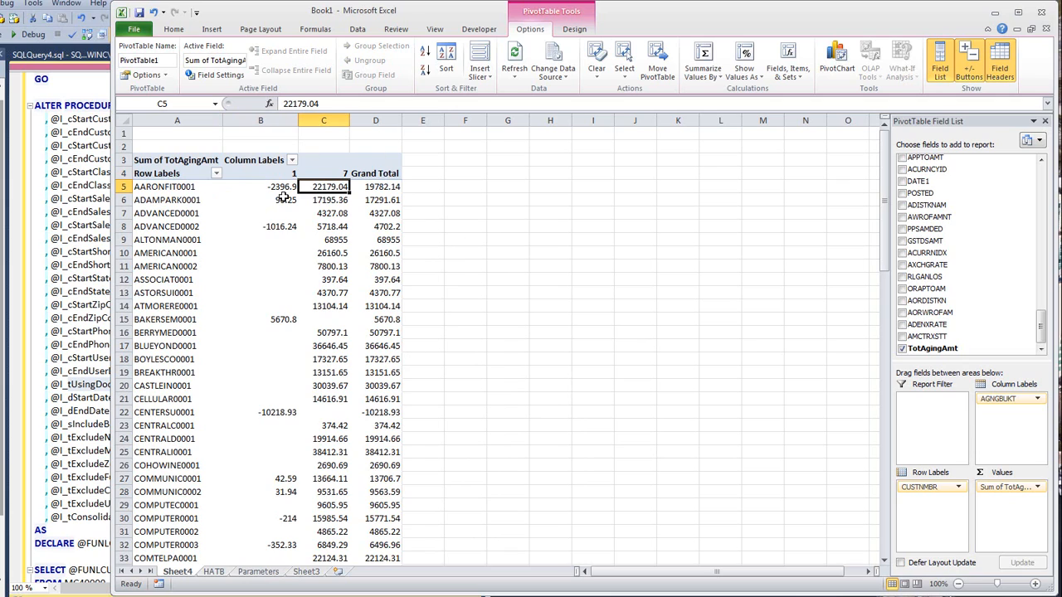
- Rename the PivotTable's worksheet as Pivot
right_click(183, 575)
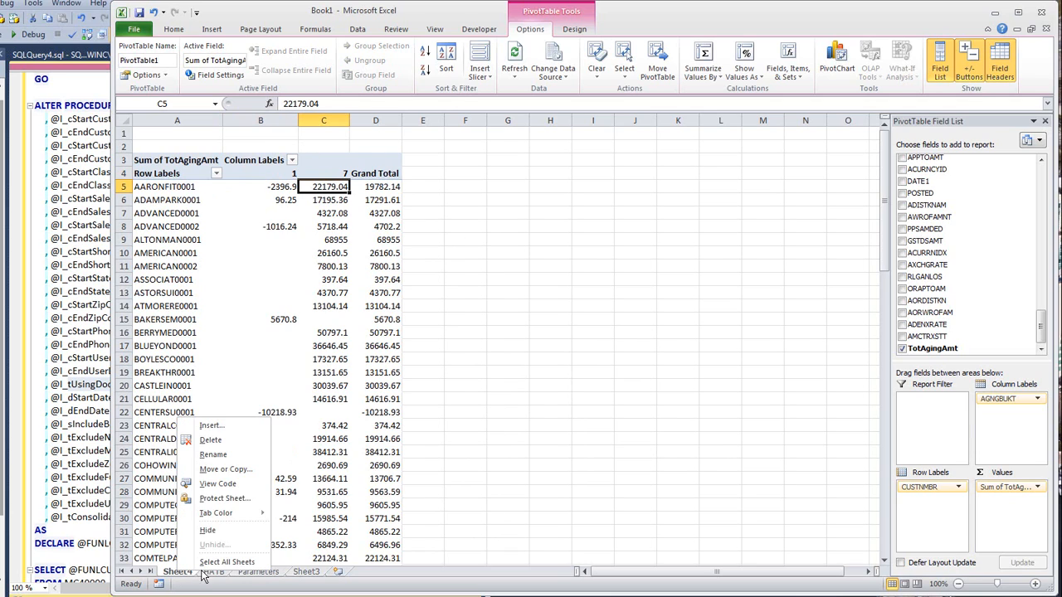
click(212, 455)
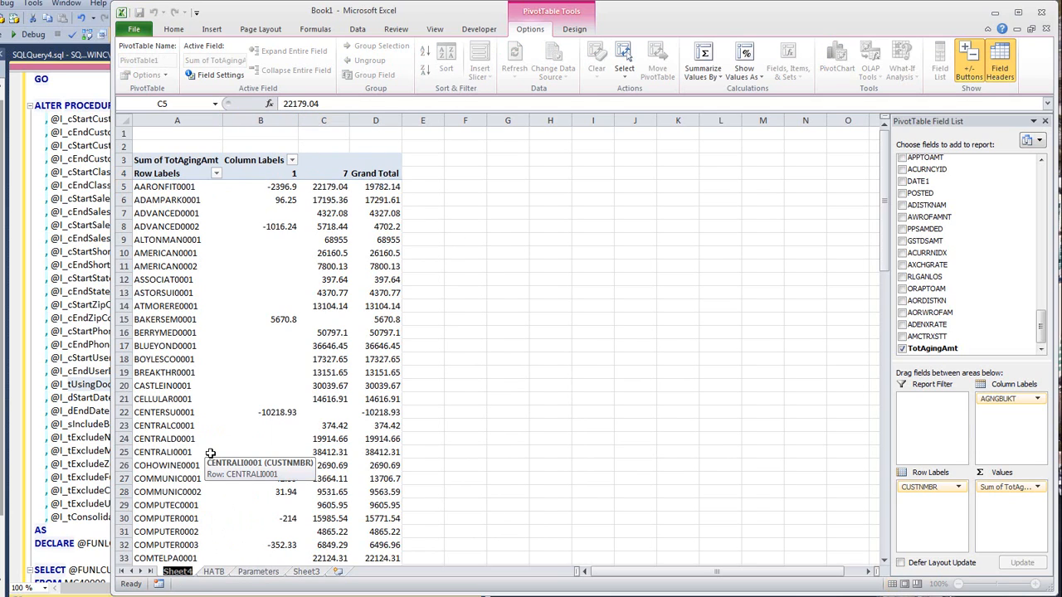
text(Pivot)
key(Return)
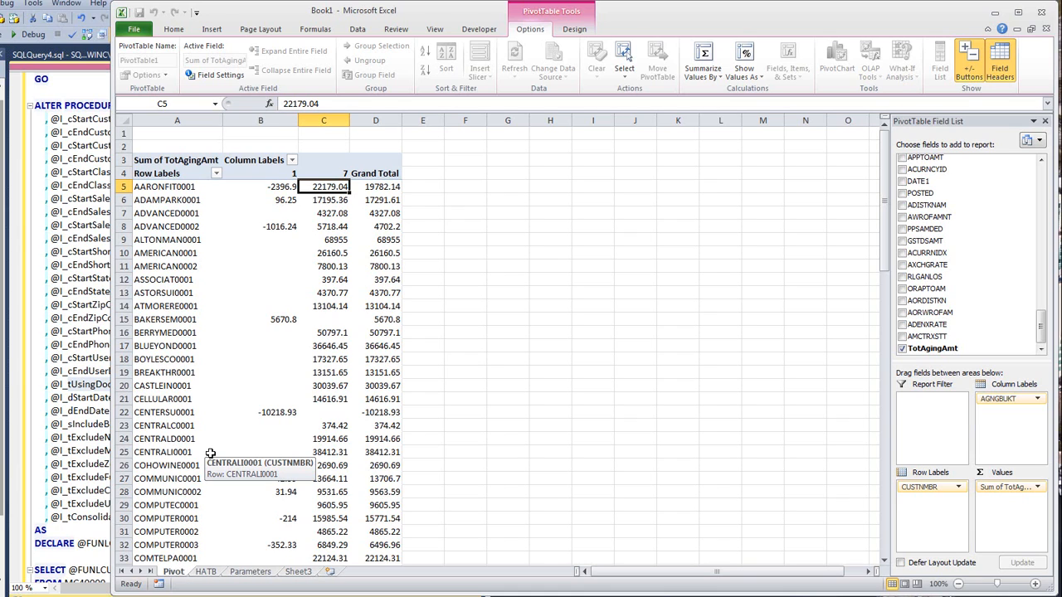
- Enter the title "Historical Aged Trial Balance as of" in A1 of the Pivot sheet
click(241, 572)
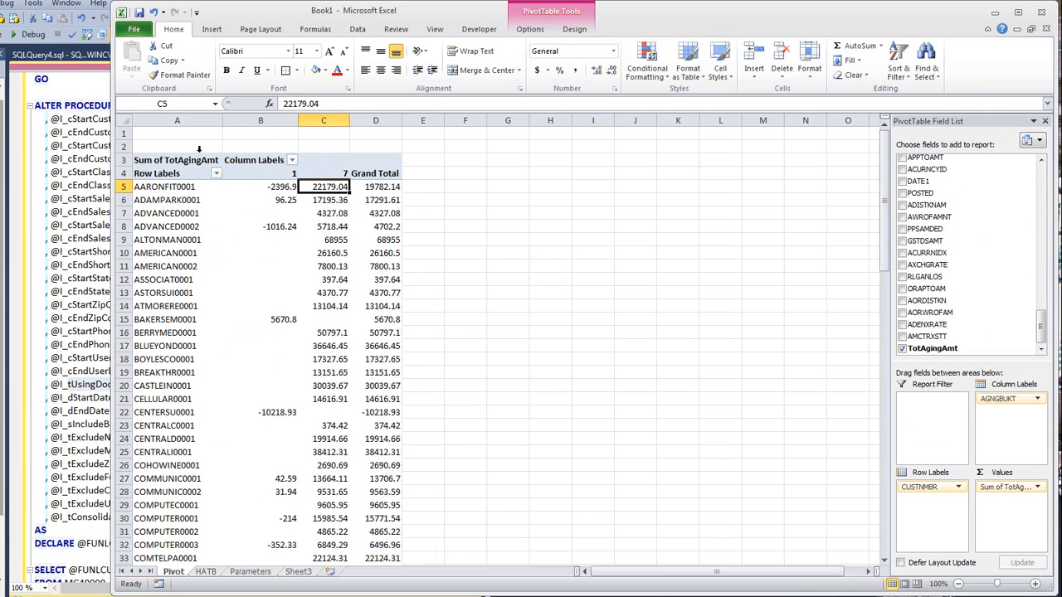
click(173, 135)
text(Ag)
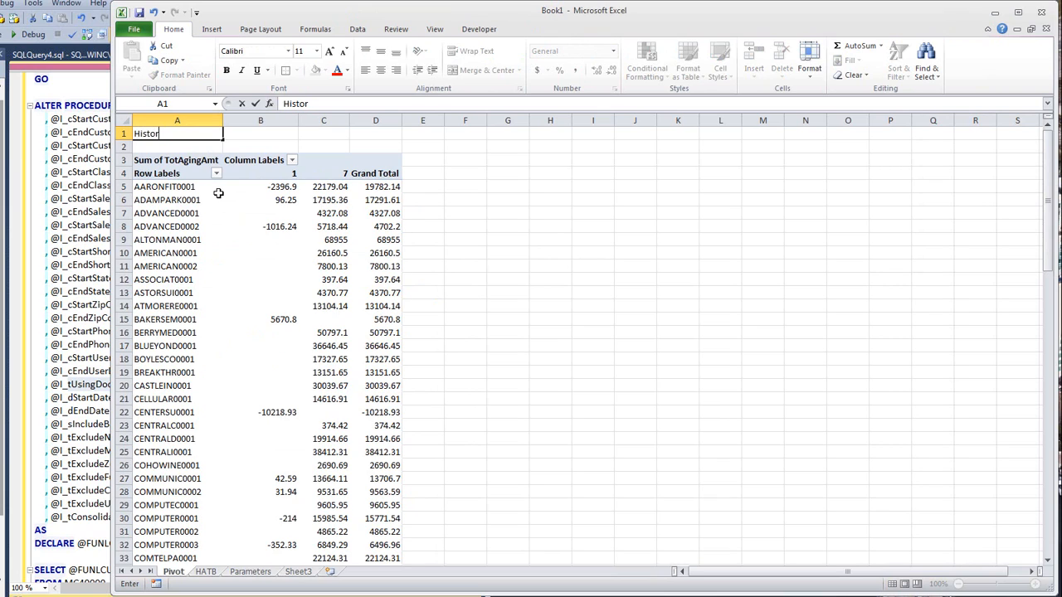
text(Aged Trial Balan)
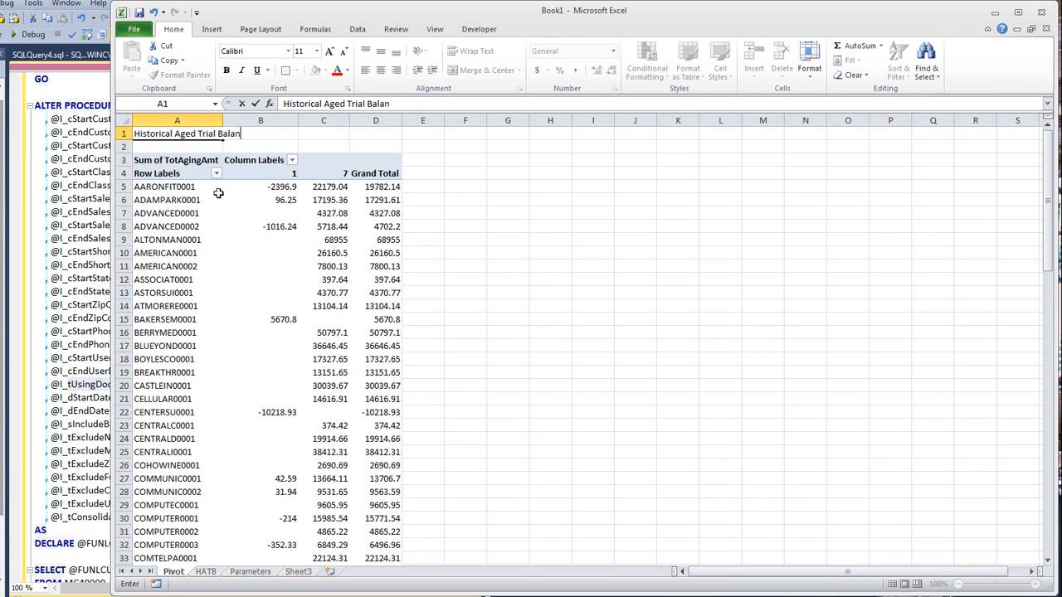
key(Tab)
key(Tab)
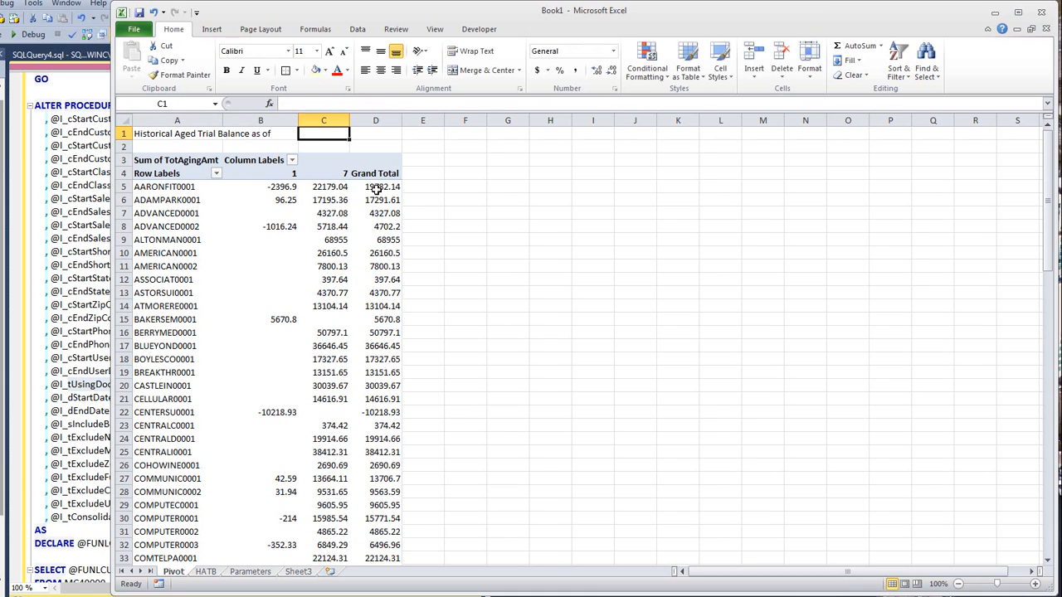
- Link C1 beside the title to the aging date in B3 of the Parameters sheet
text(=)
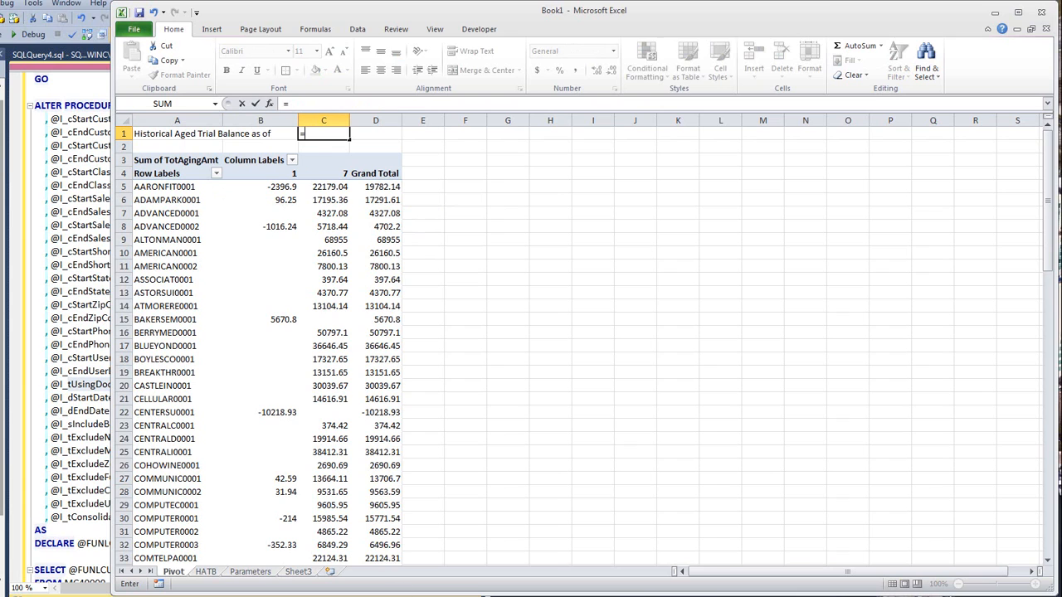
click(250, 572)
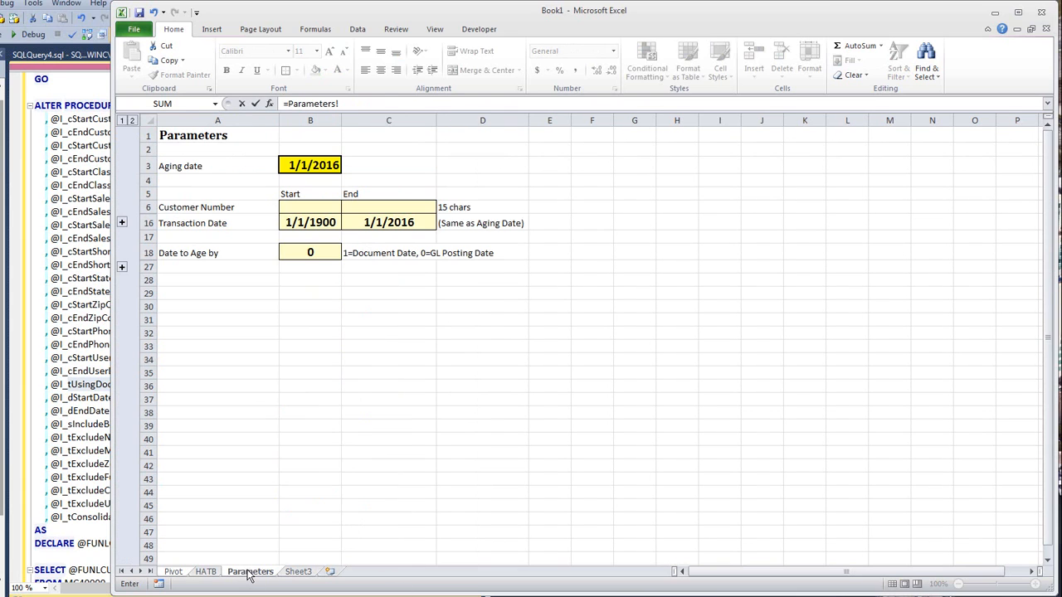
click(307, 165)
key(Return)
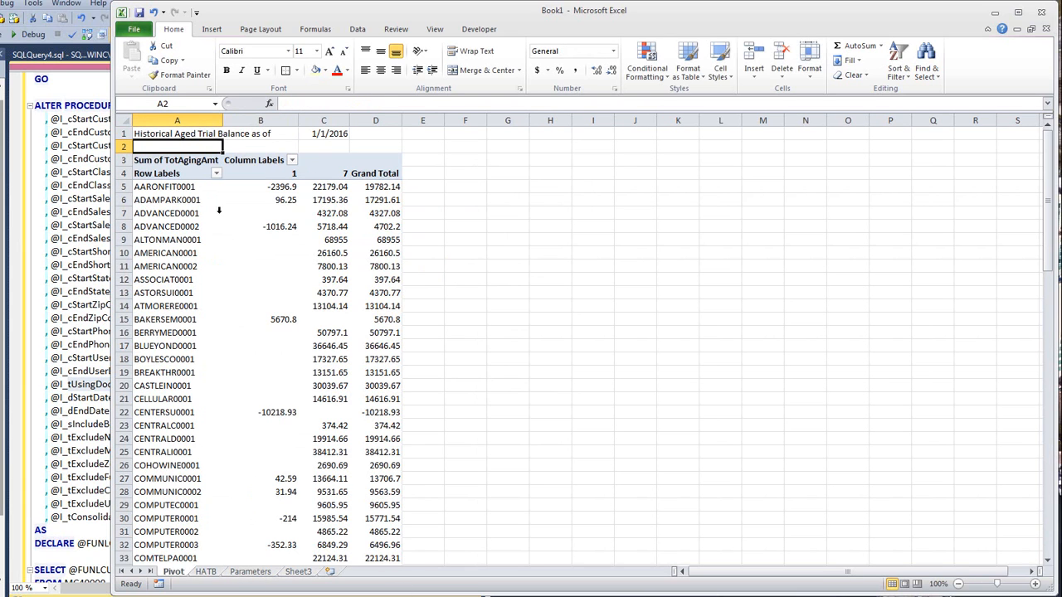
- Check the date formula in A2 of the HATB sheet
click(209, 573)
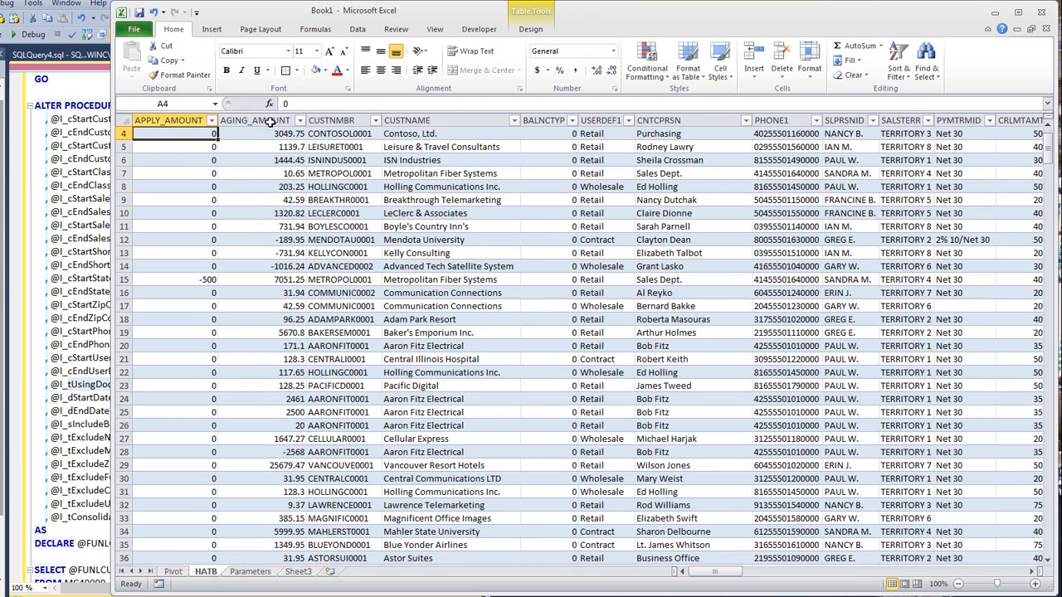
scroll(259, 258, up, 1)
click(202, 151)
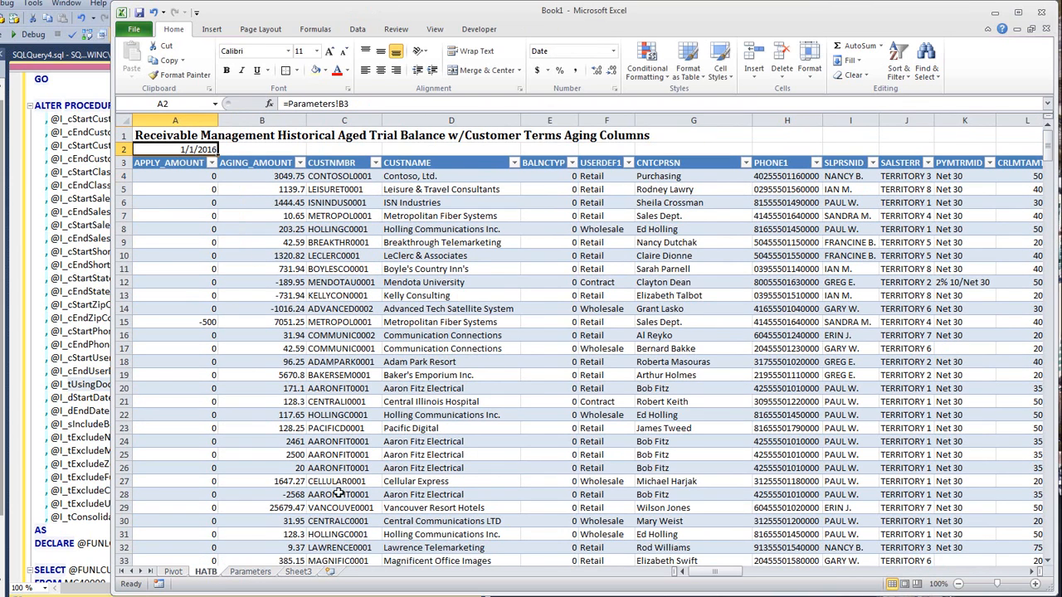
- Set the aging date on the Parameters sheet to 3/1/2016
click(249, 572)
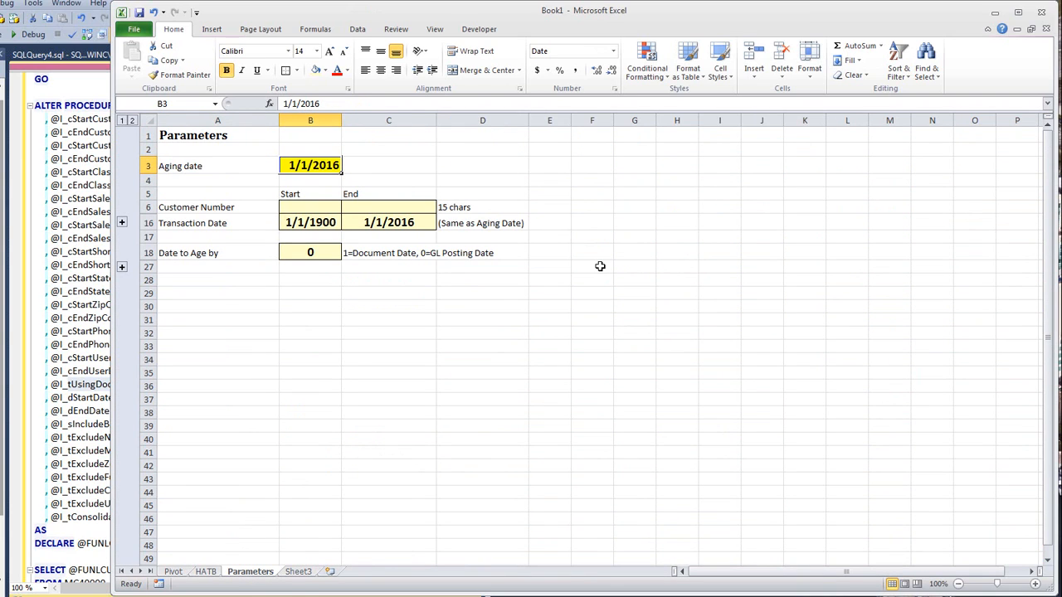
text(3/1/2016)
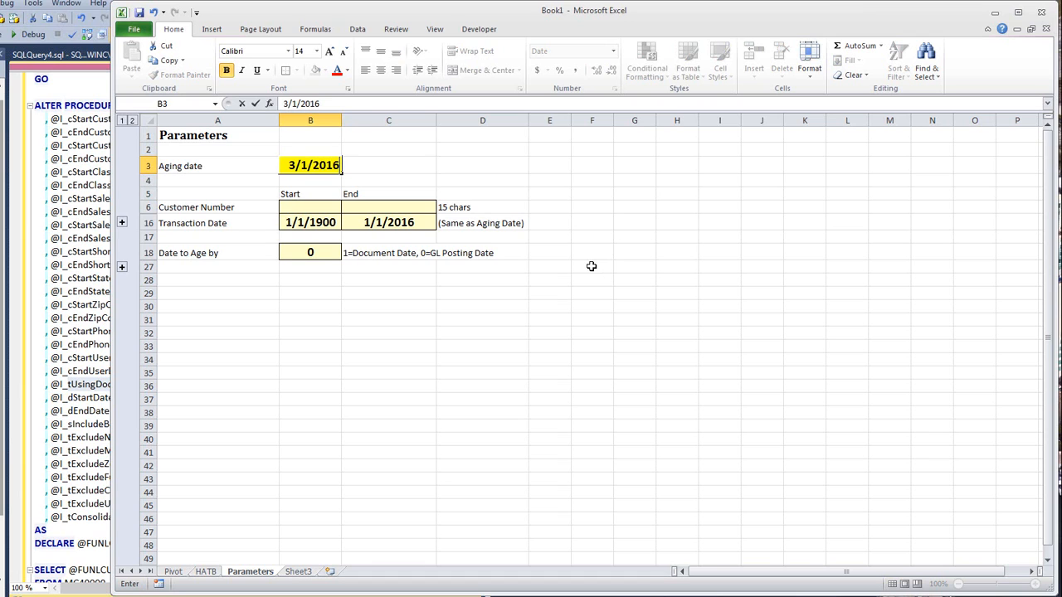
key(Tab)
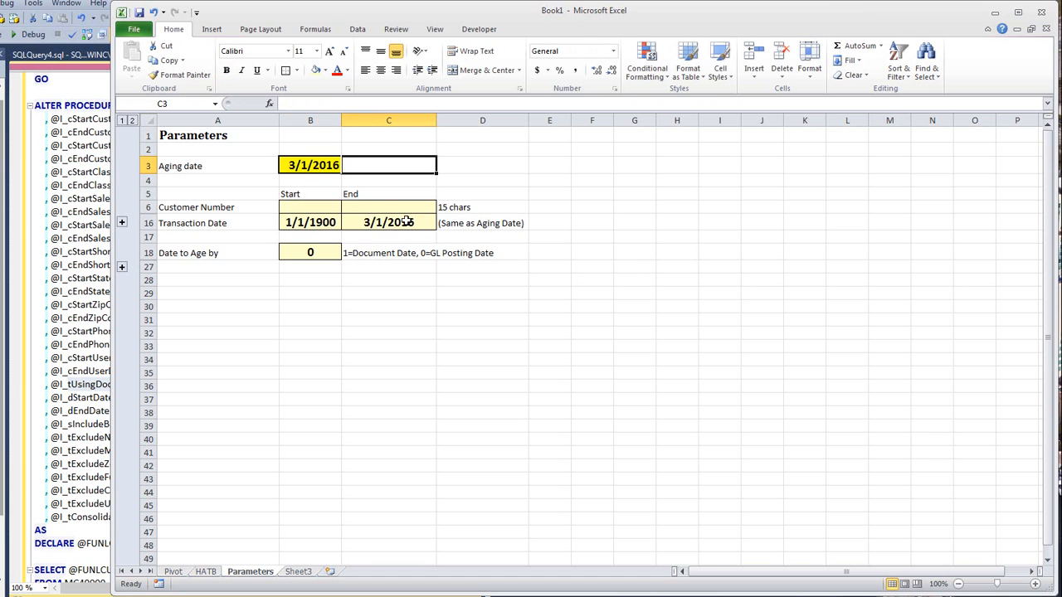
- Return to the Pivot sheet and refresh all the workbook's data, including the PivotTable
click(174, 575)
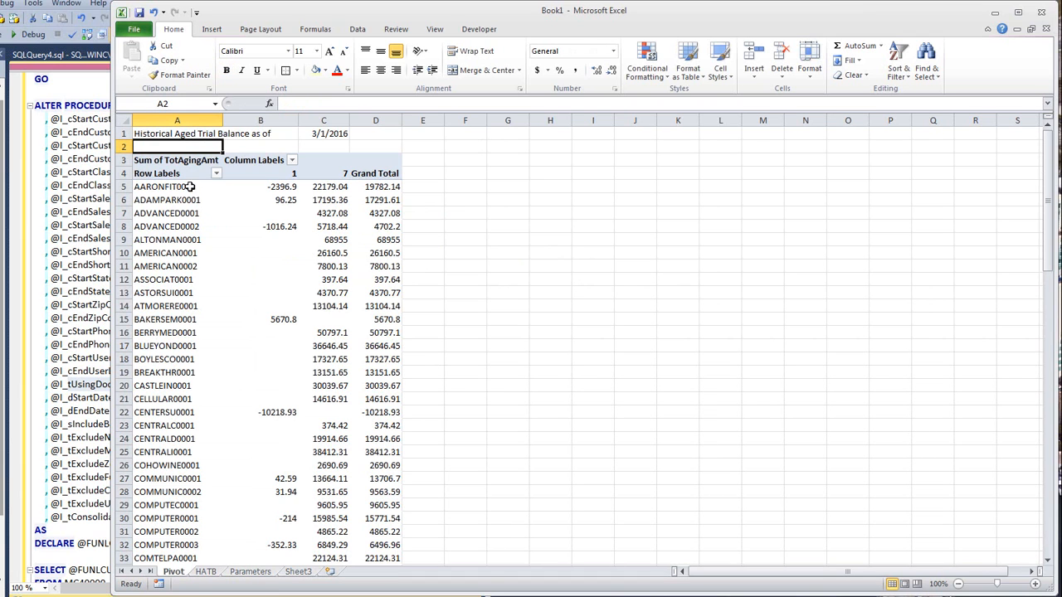
click(356, 29)
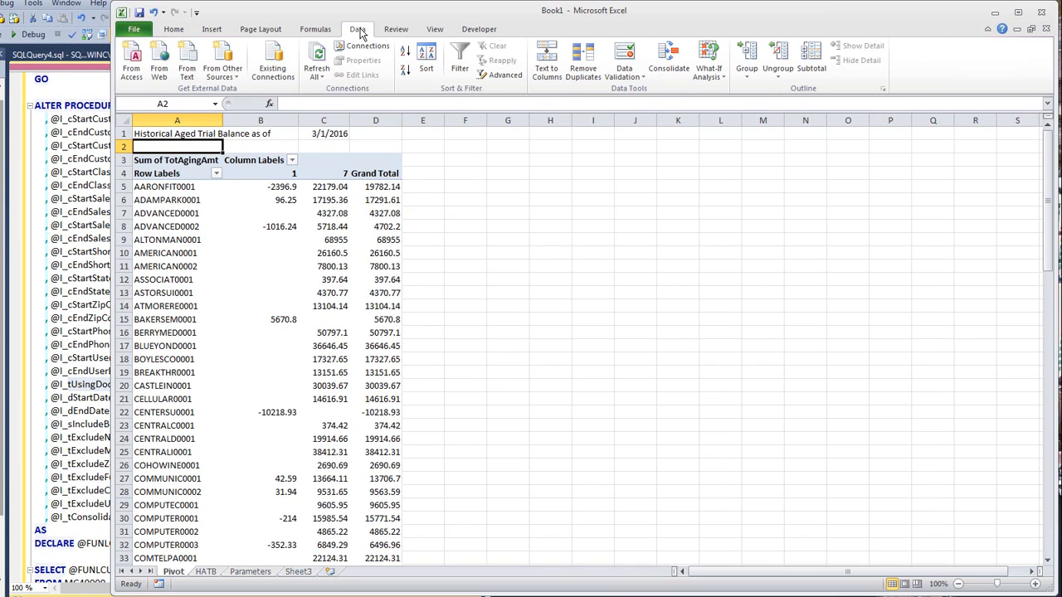
click(320, 59)
click(318, 65)
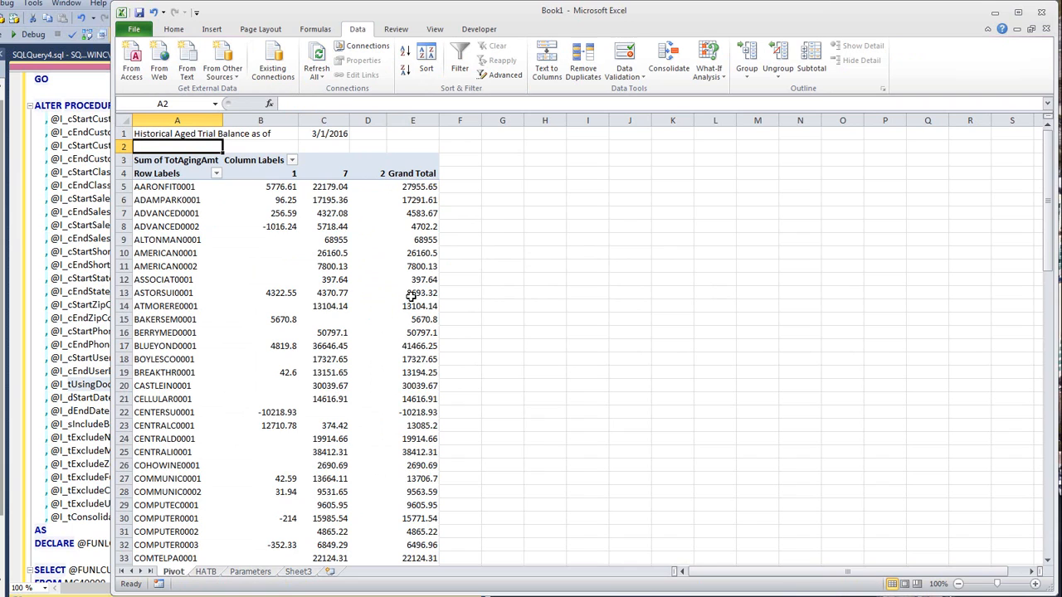
- Sort the PivotTable's aging bucket columns from smallest to largest and check the bucket 2 amount for LAWRENCE0001
click(290, 159)
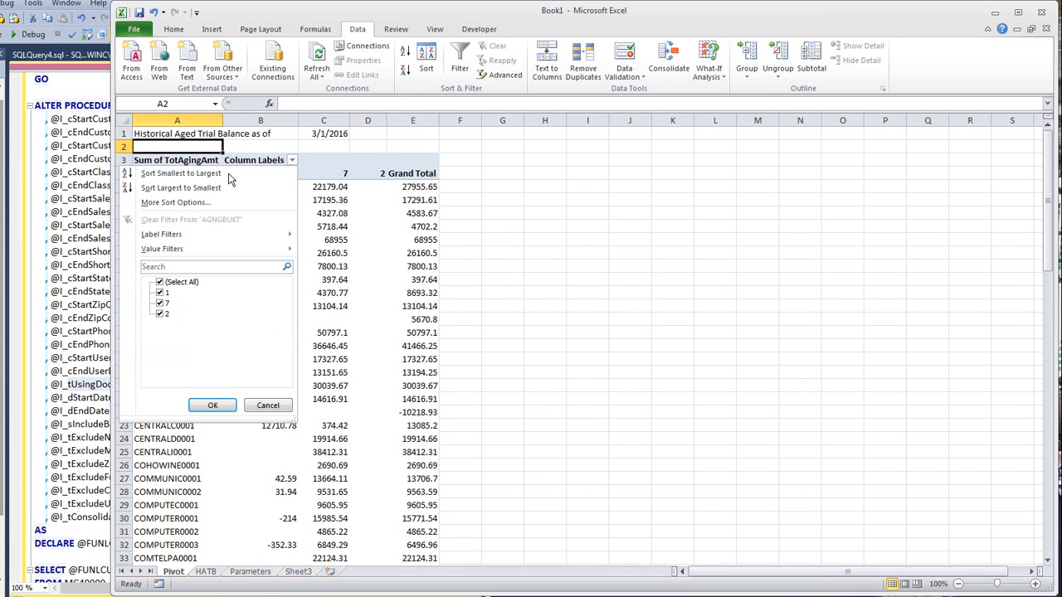
click(169, 175)
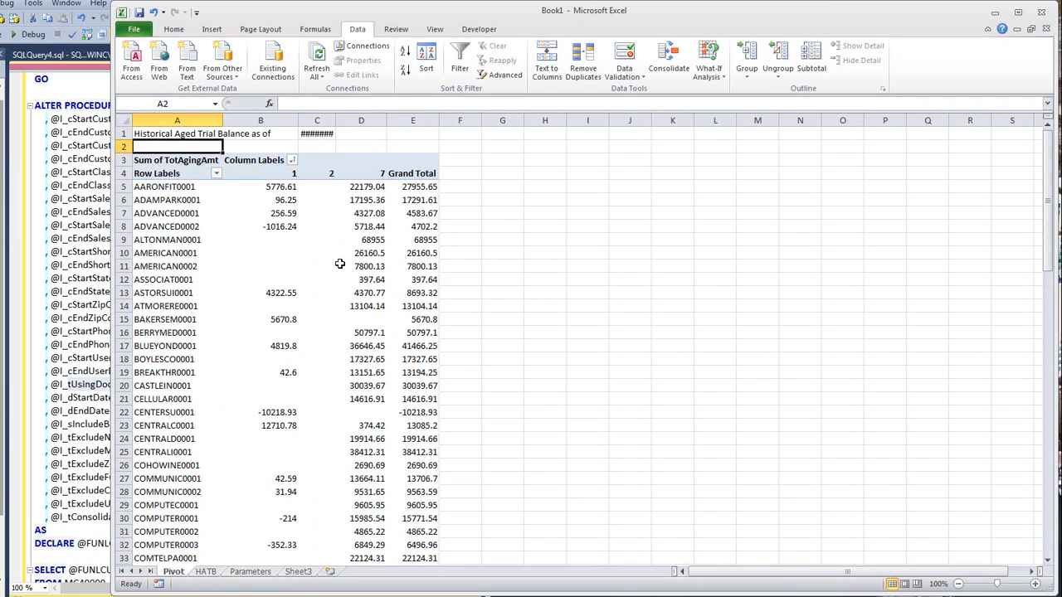
scroll(339, 264, down, 9)
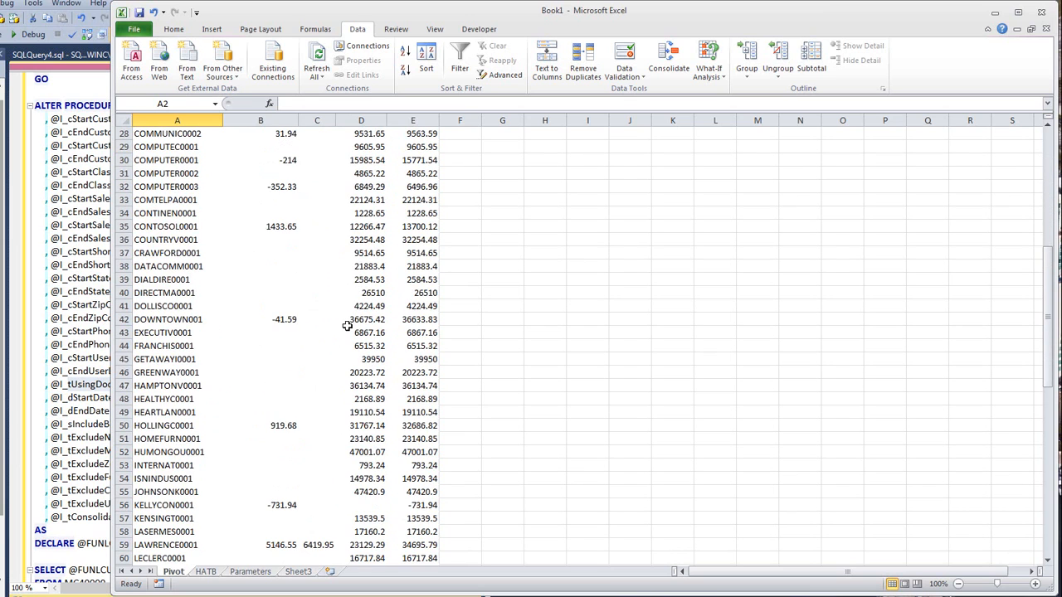
scroll(347, 326, down, 2)
click(313, 465)
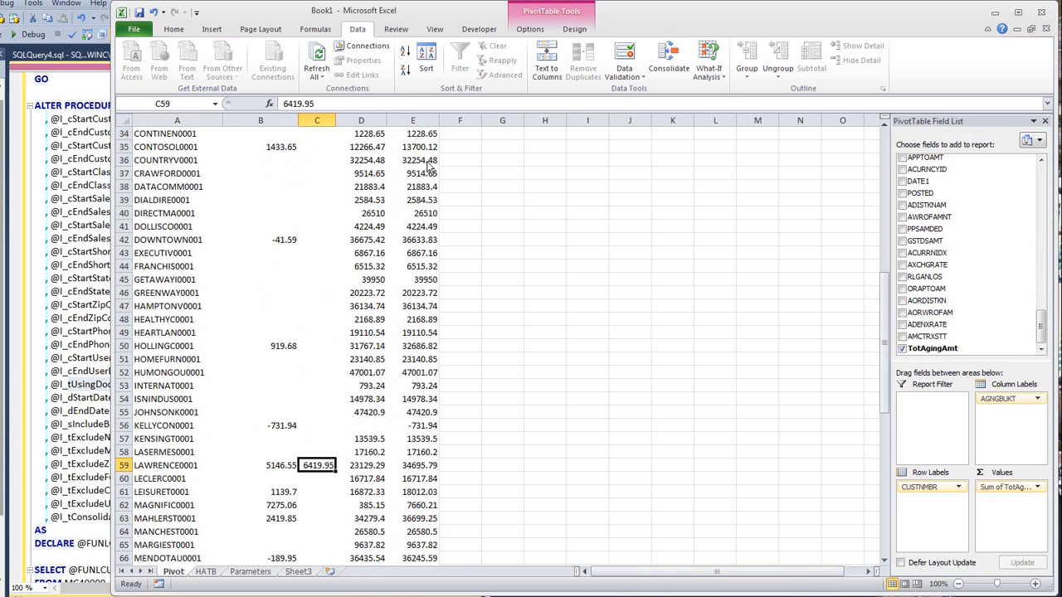
- Widen column C of the Pivot sheet so the aging date in C1 fits
scroll(404, 469, up, 11)
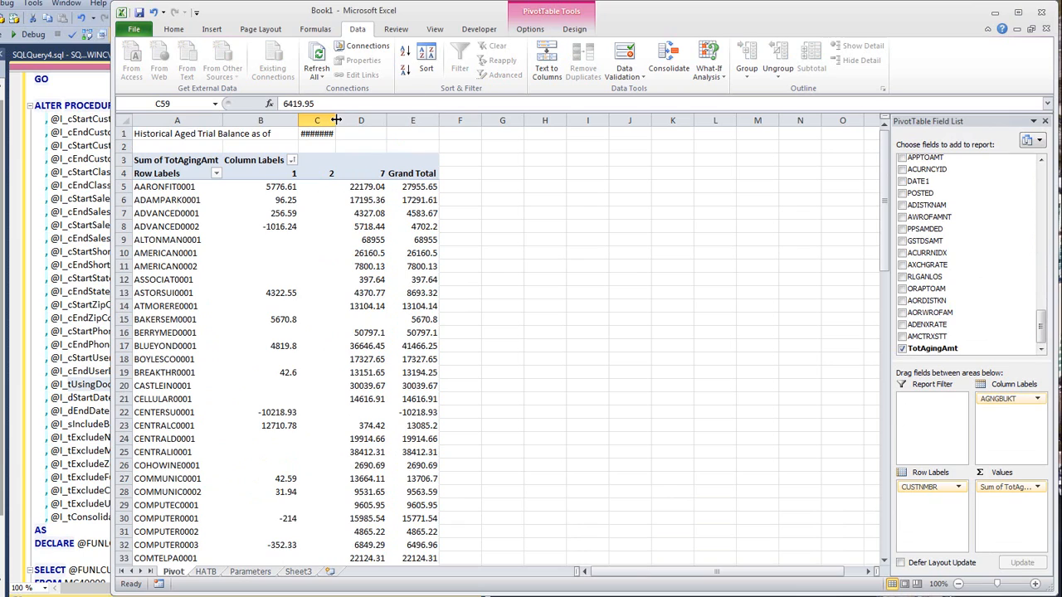
drag(340, 120, 356, 121)
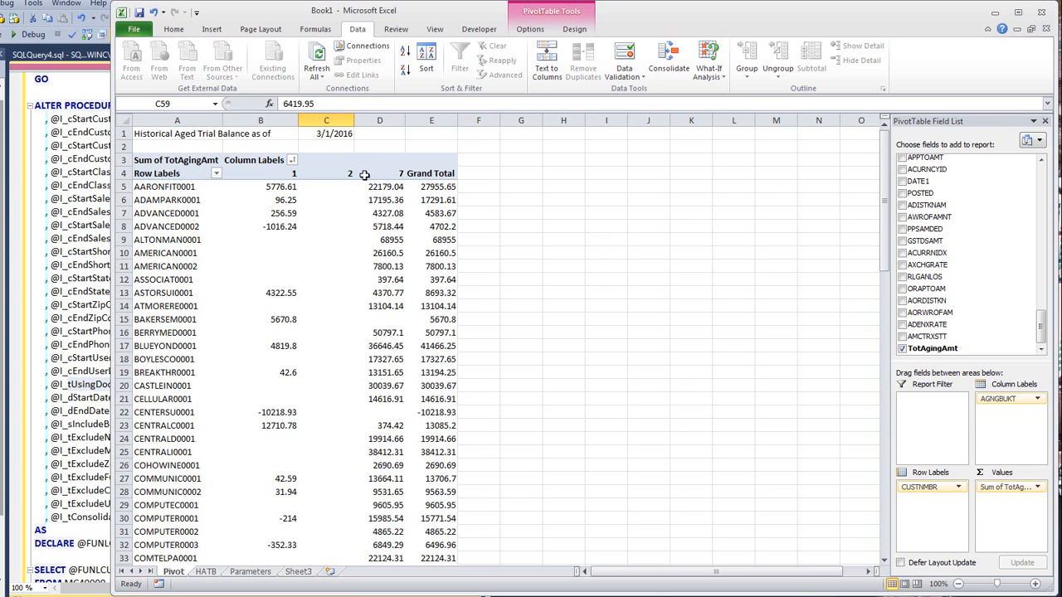
- Set the aging date in B3 of the Parameters sheet to 11/1/2015
click(253, 572)
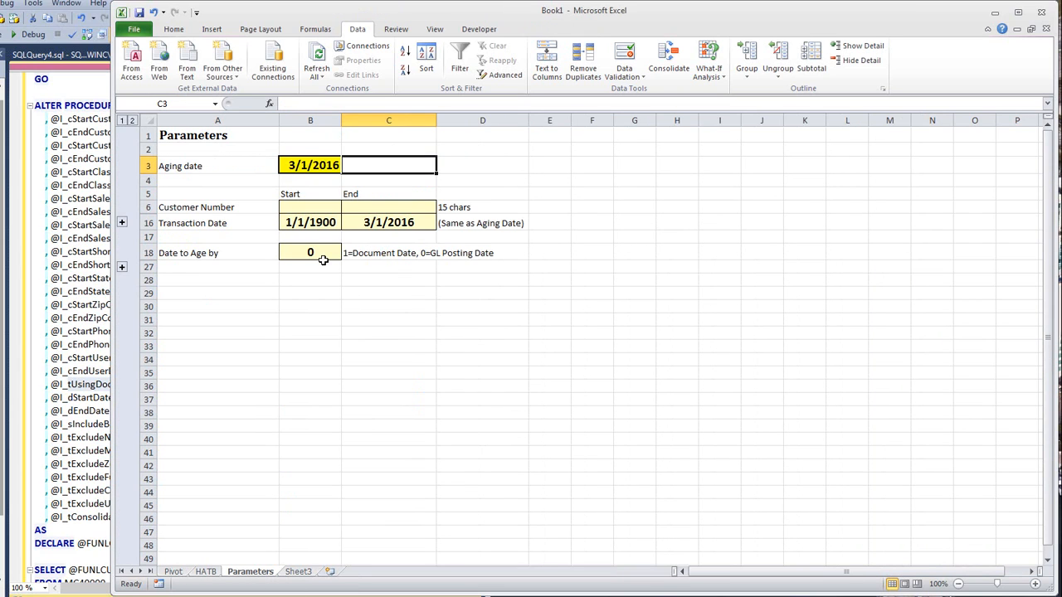
text(11/1/2015)
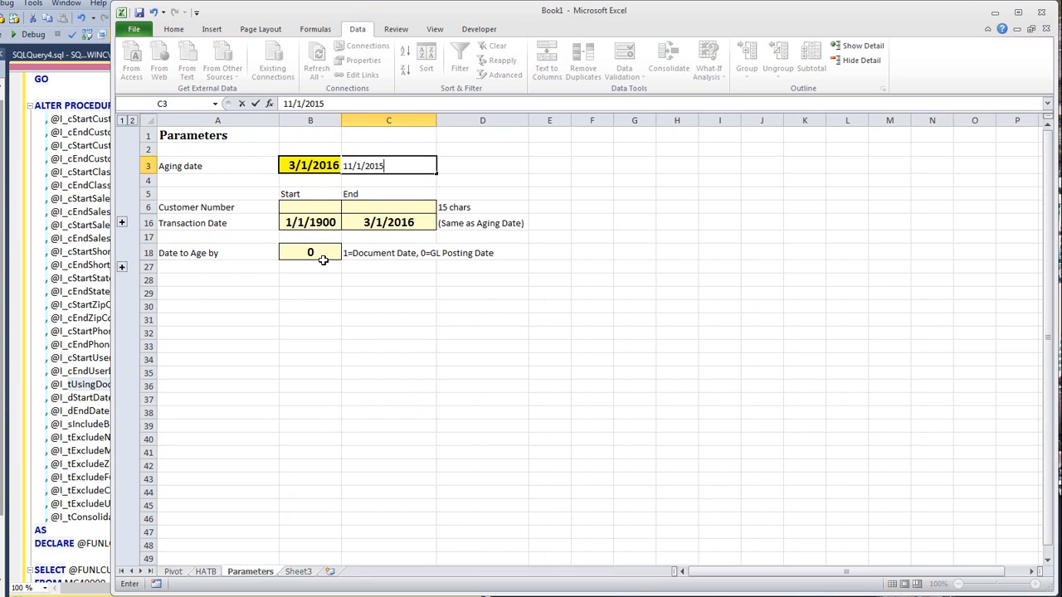
key(Escape)
key(Left)
text(1)
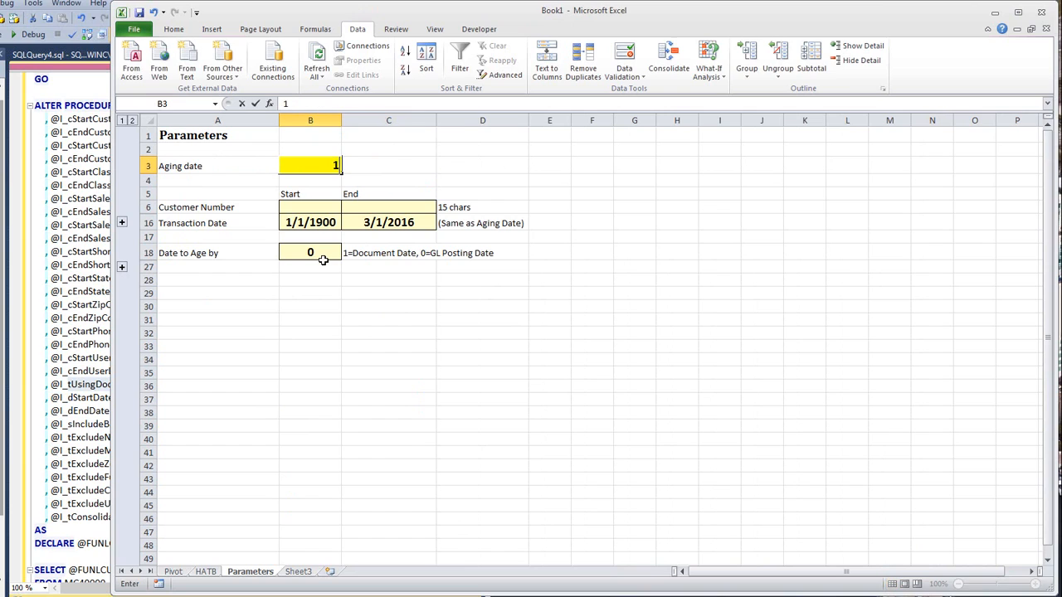
text(1/1/2015)
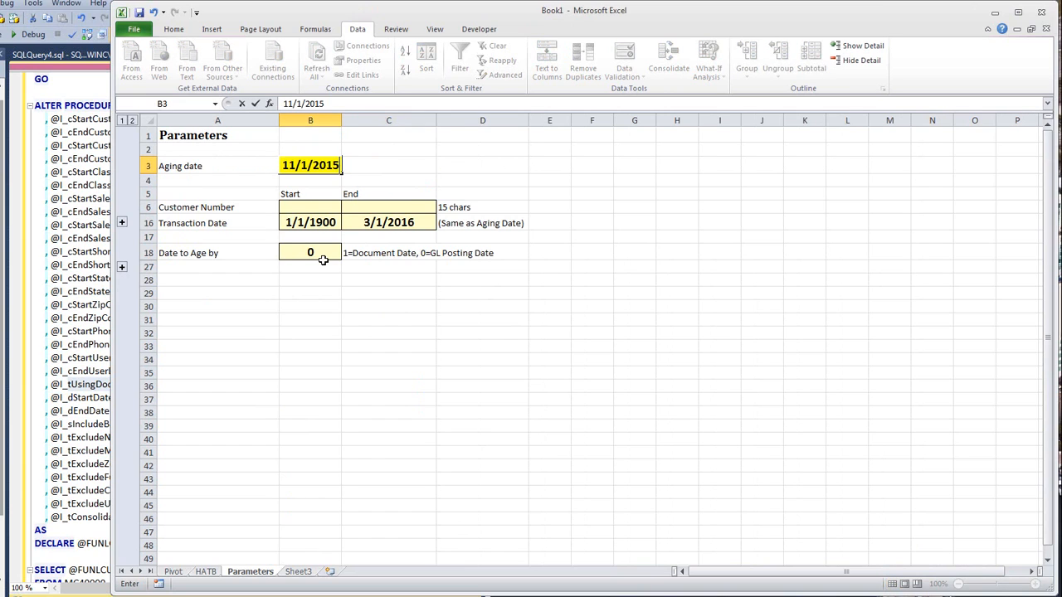
key(Return)
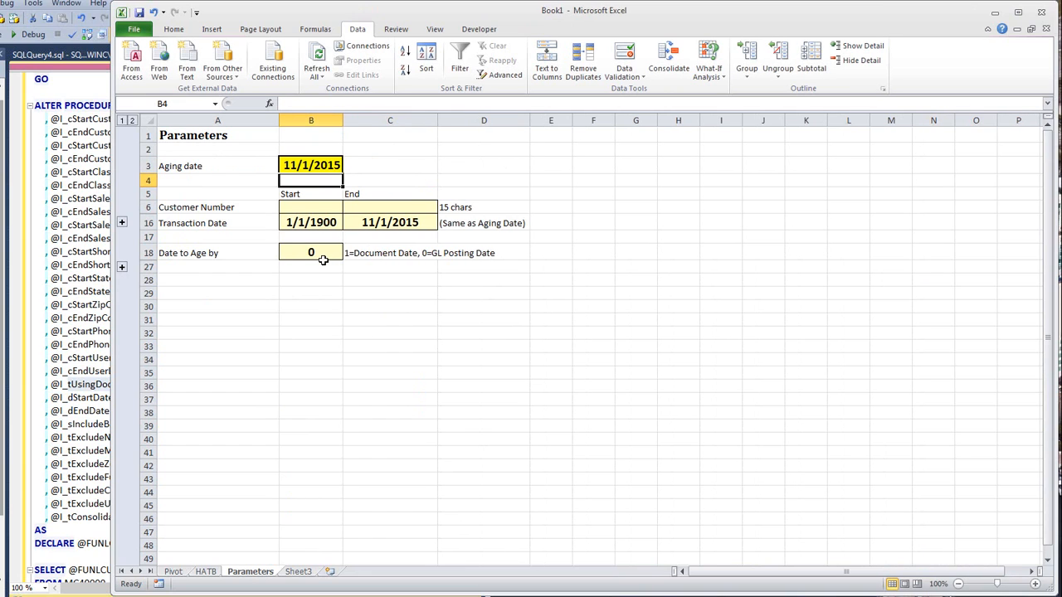
- Refresh all the workbook's data from the Pivot sheet and widen column C
click(174, 572)
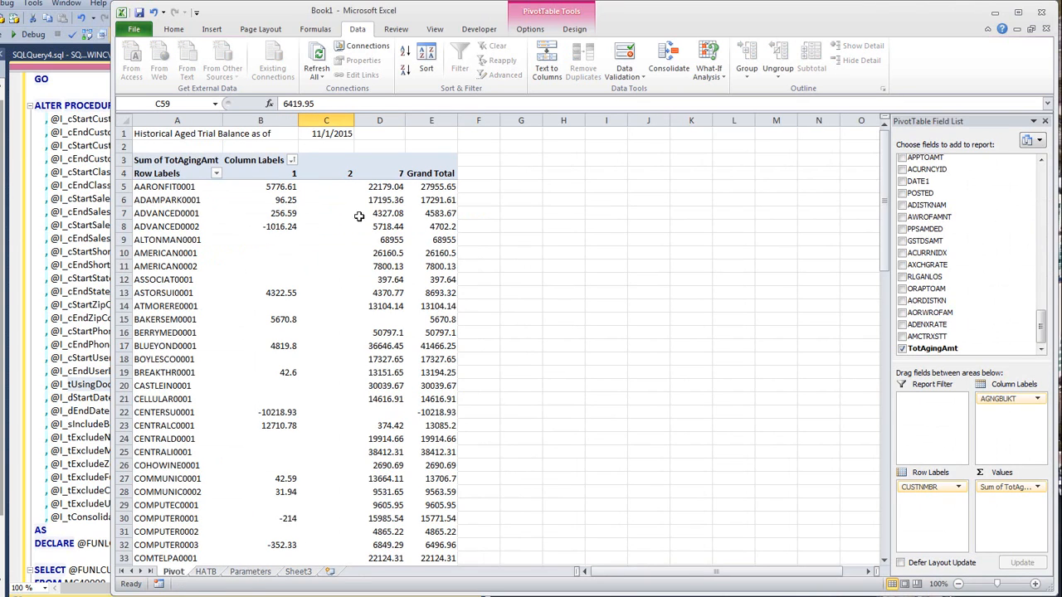
click(296, 134)
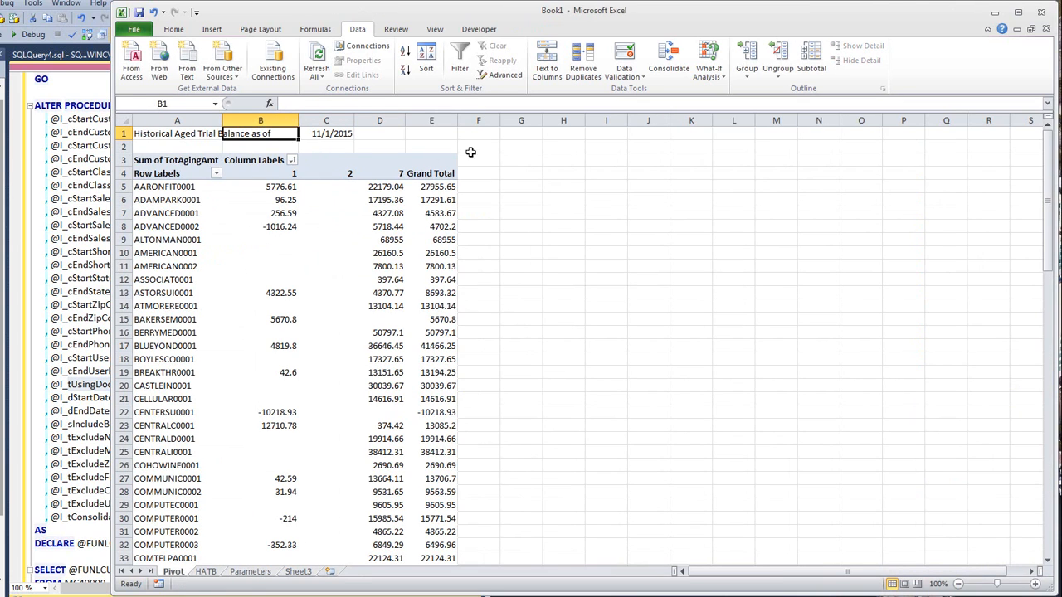
click(170, 137)
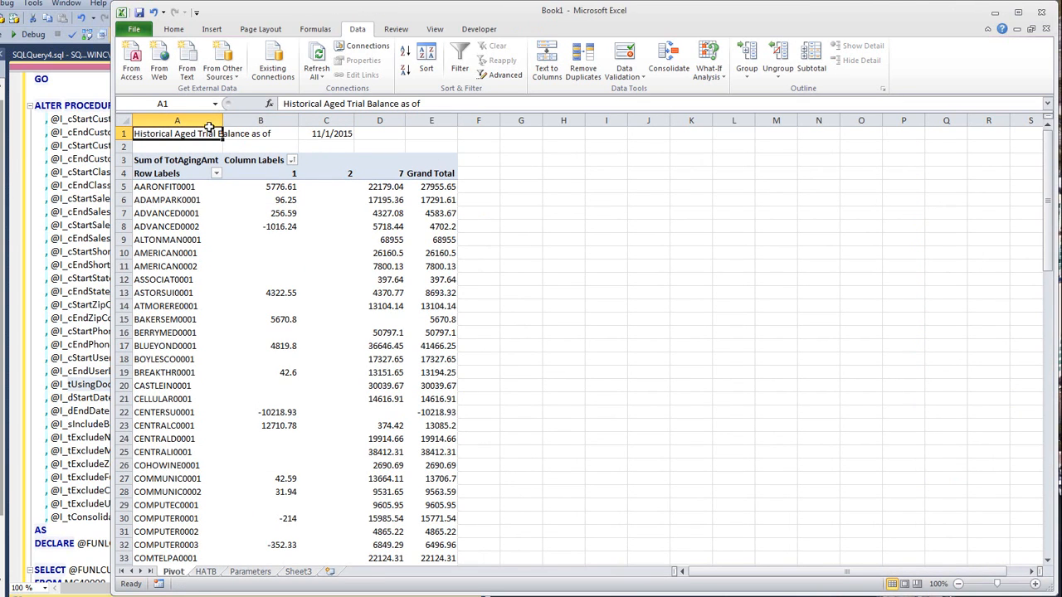
click(317, 56)
drag(334, 121, 353, 121)
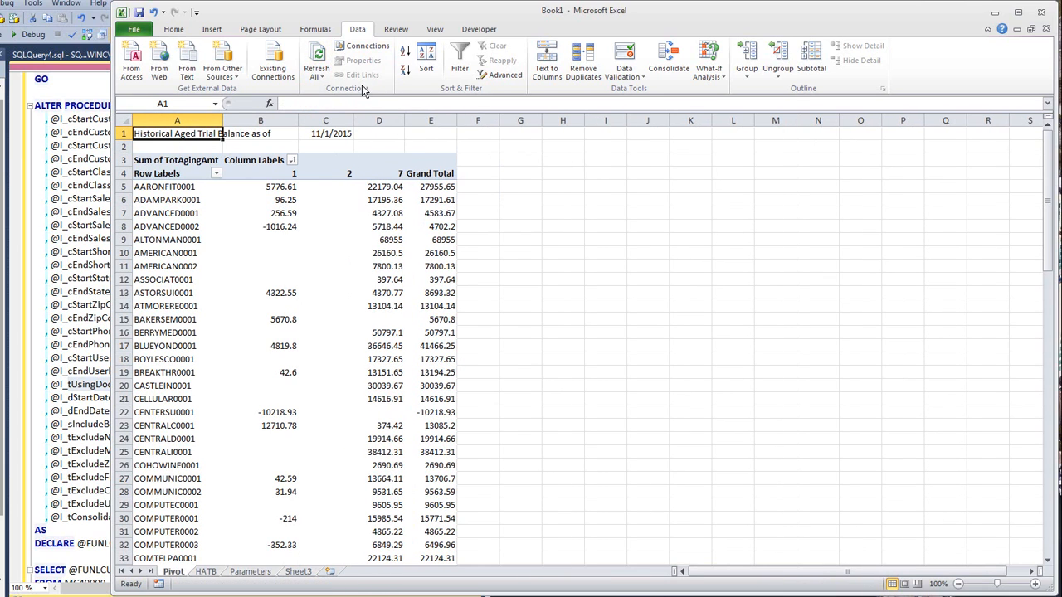
click(318, 63)
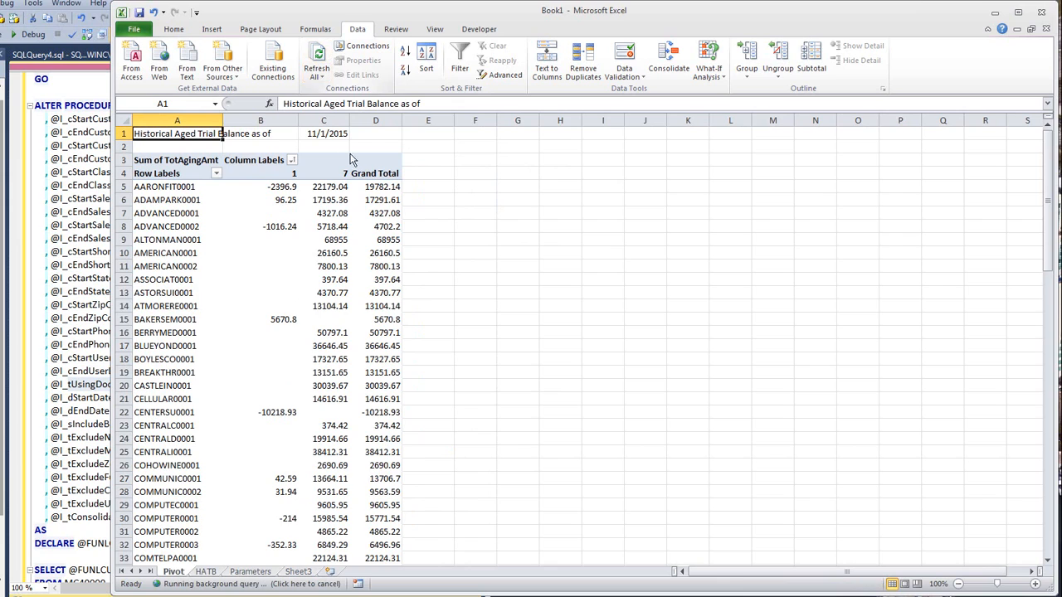
drag(348, 120, 415, 120)
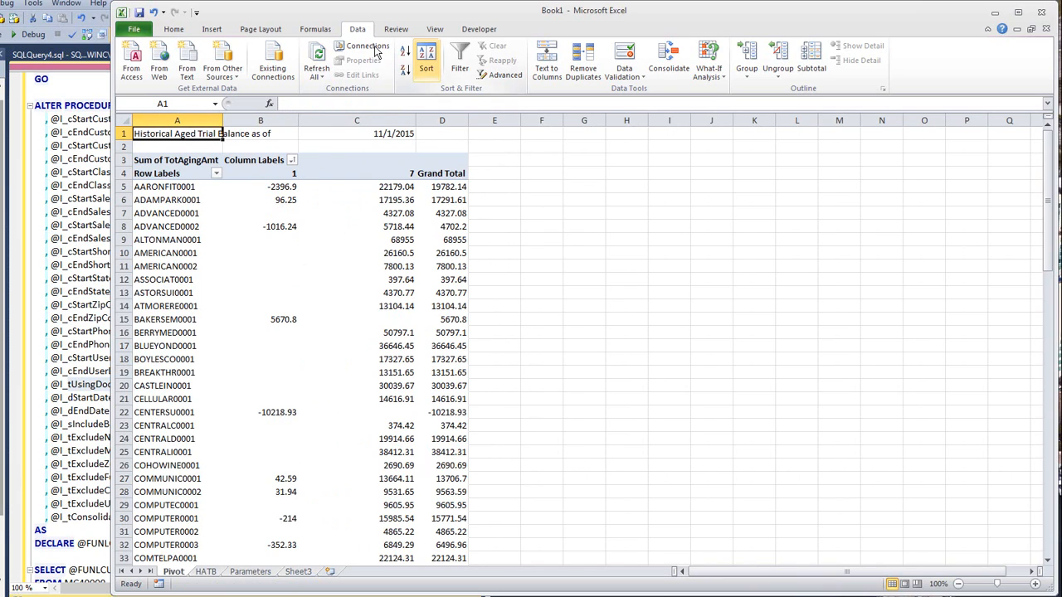
- Change the aging date in B3 of the Parameters sheet to 5/1/2015
click(249, 572)
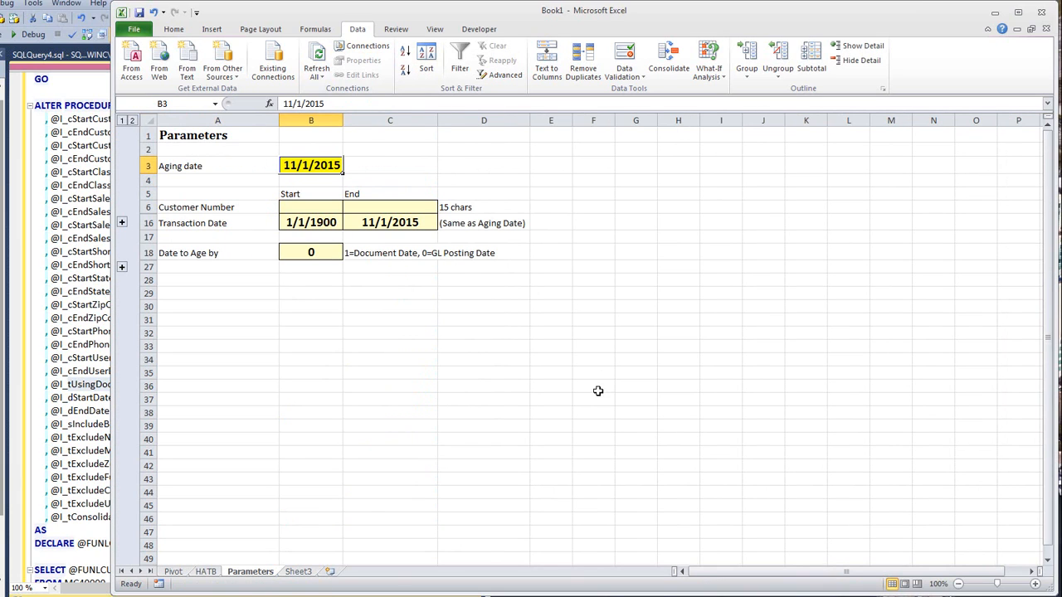
text(5/1/)
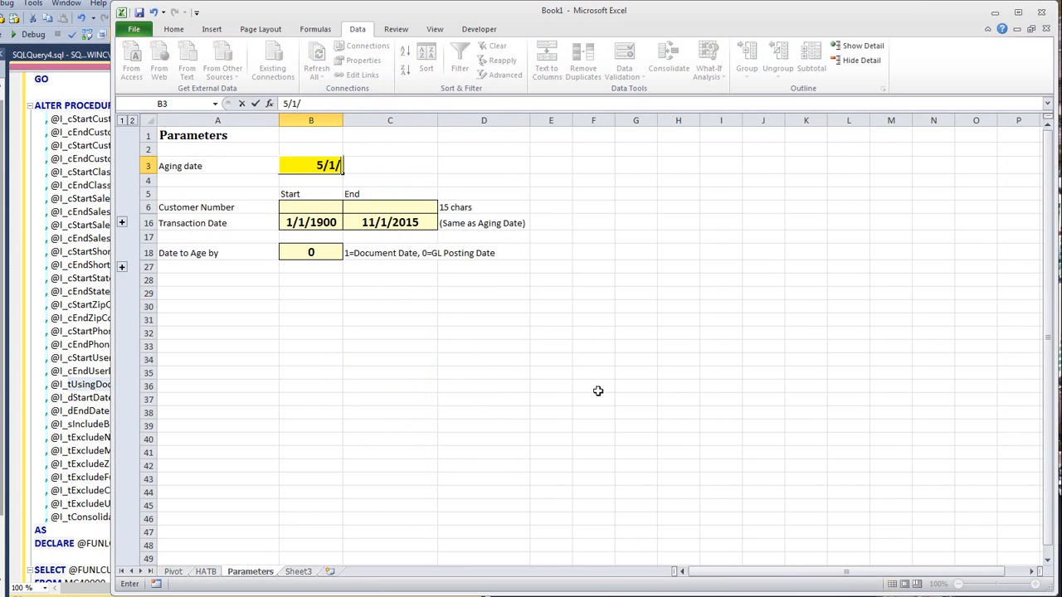
text(/201)
key(BackSpace)
key(BackSpace)
key(BackSpace)
key(BackSpace)
text(2015)
key(Return)
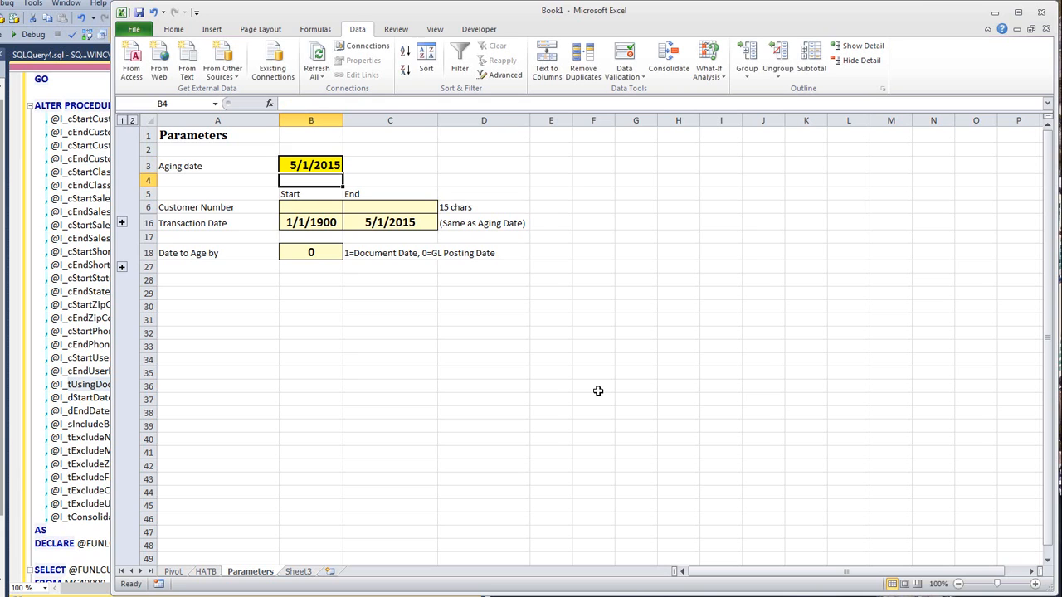
- Return to the Pivot sheet, refresh all data for the new aging date and select the bucket 1 heading
click(172, 572)
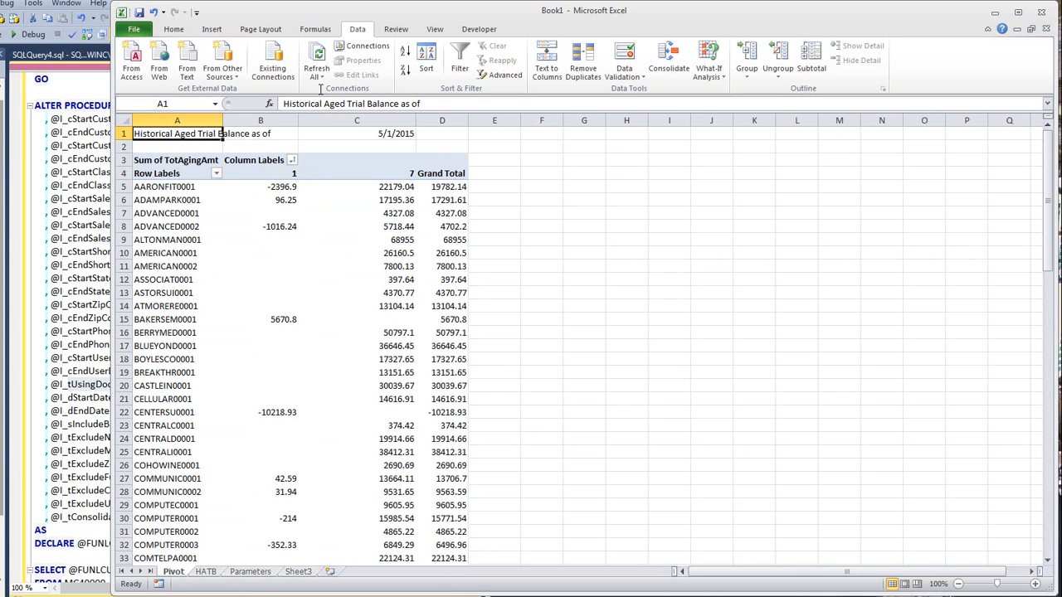
click(322, 62)
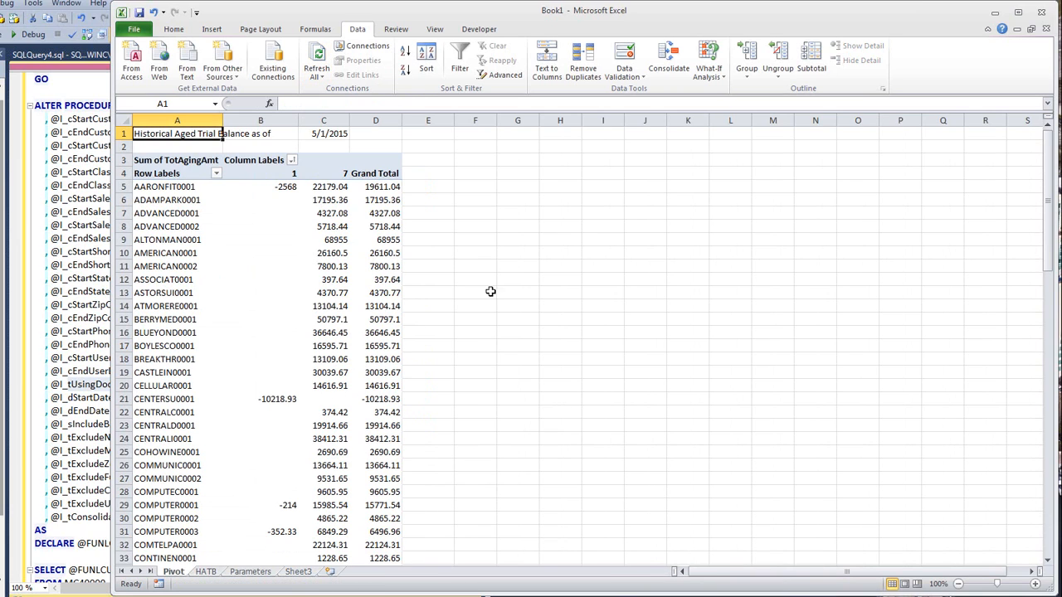
click(269, 175)
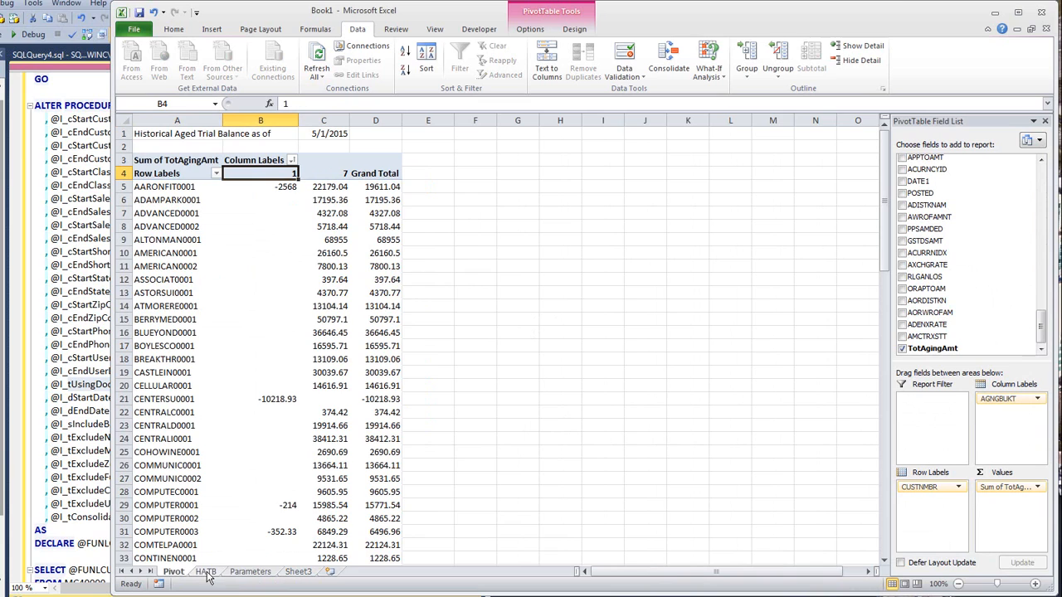
- Set the aging date on the Parameters sheet to 5/1/2014 and refresh all data from the Pivot sheet
click(251, 572)
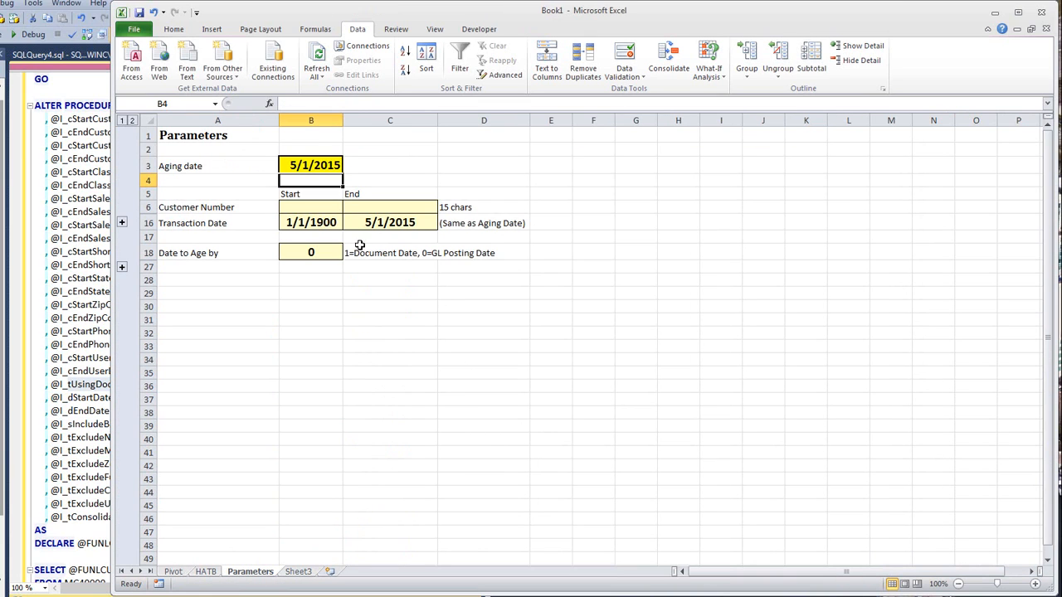
click(305, 165)
text(5/1/2014)
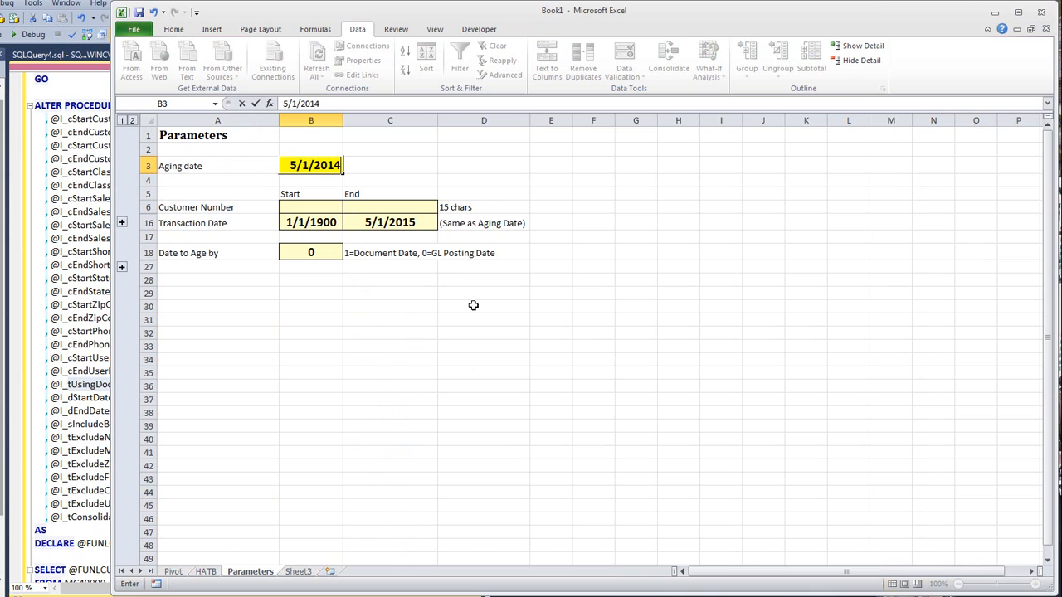
key(Return)
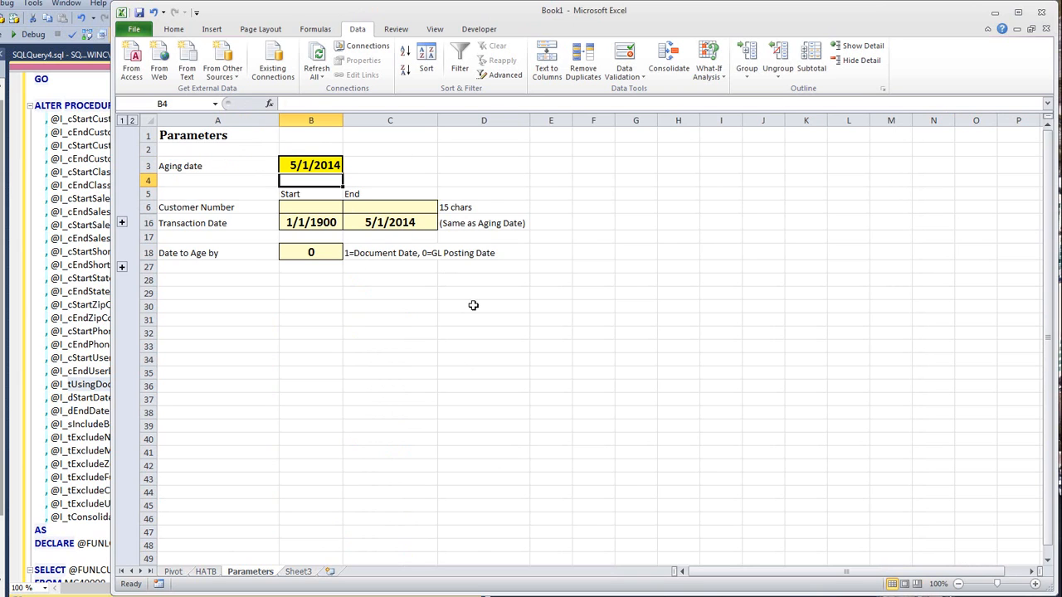
click(329, 169)
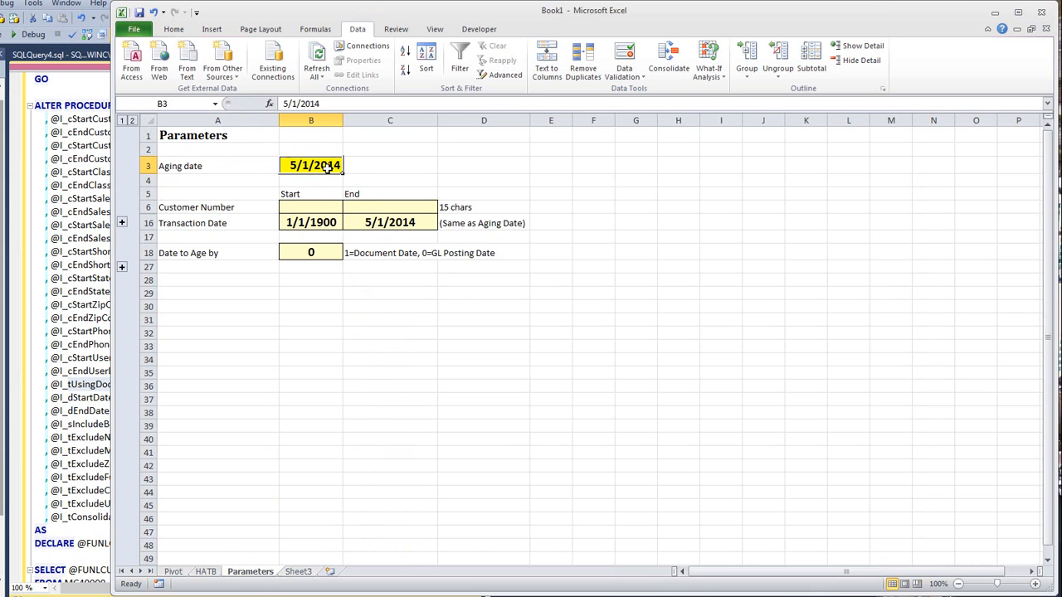
click(173, 572)
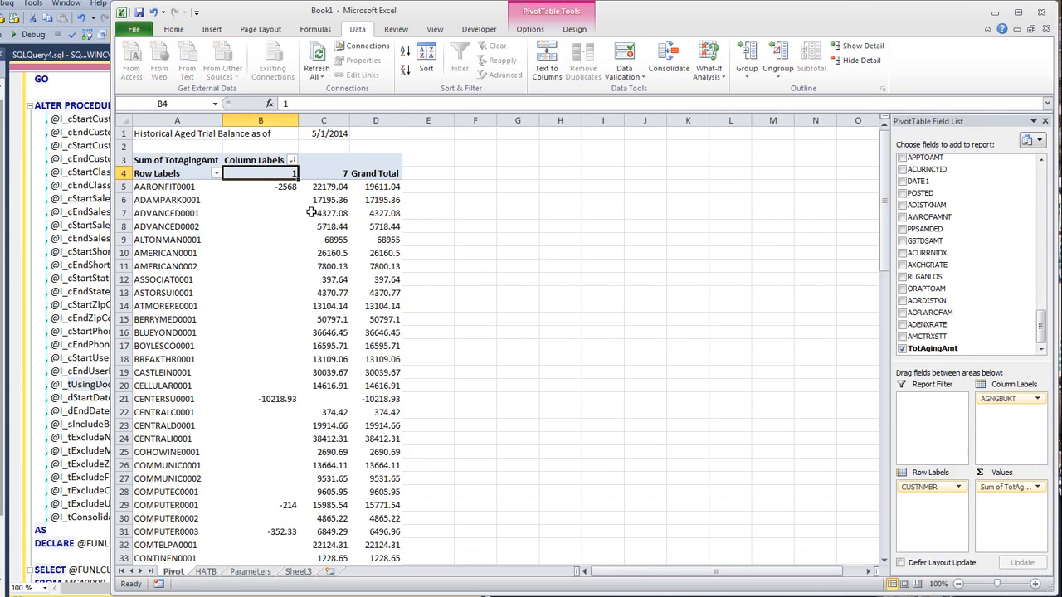
click(317, 59)
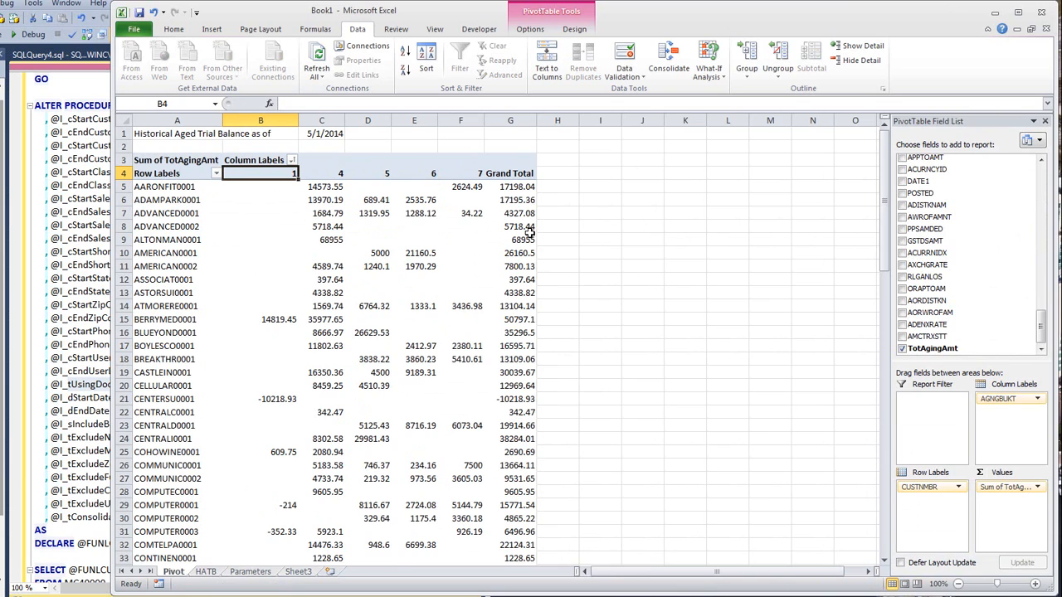
- Set the aging date on the Parameters sheet to 3/1/2014 and refresh all data from the Pivot sheet
click(250, 572)
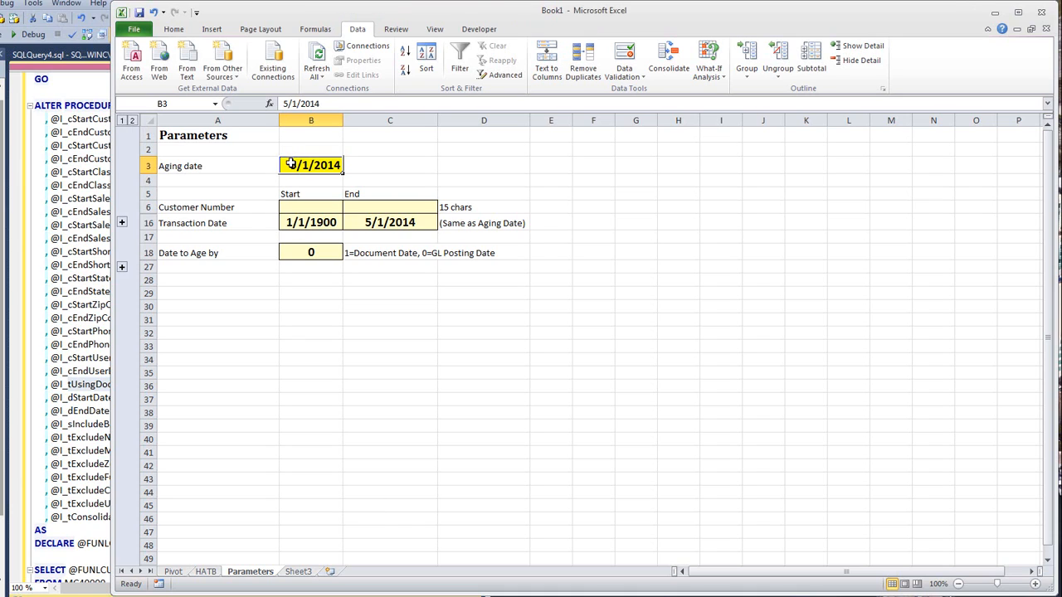
text(3/1/)
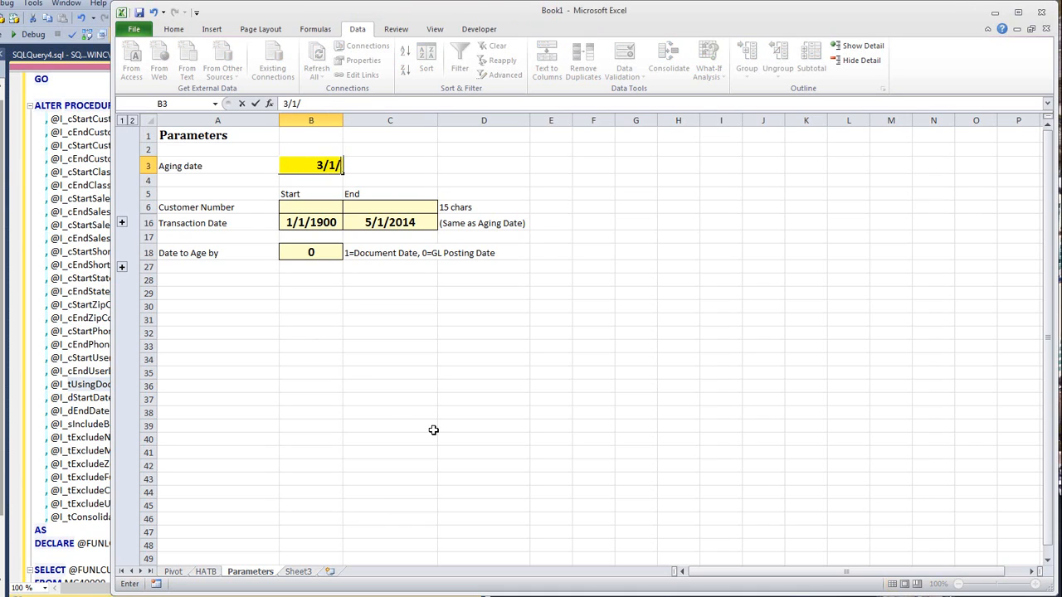
text(2014)
key(Return)
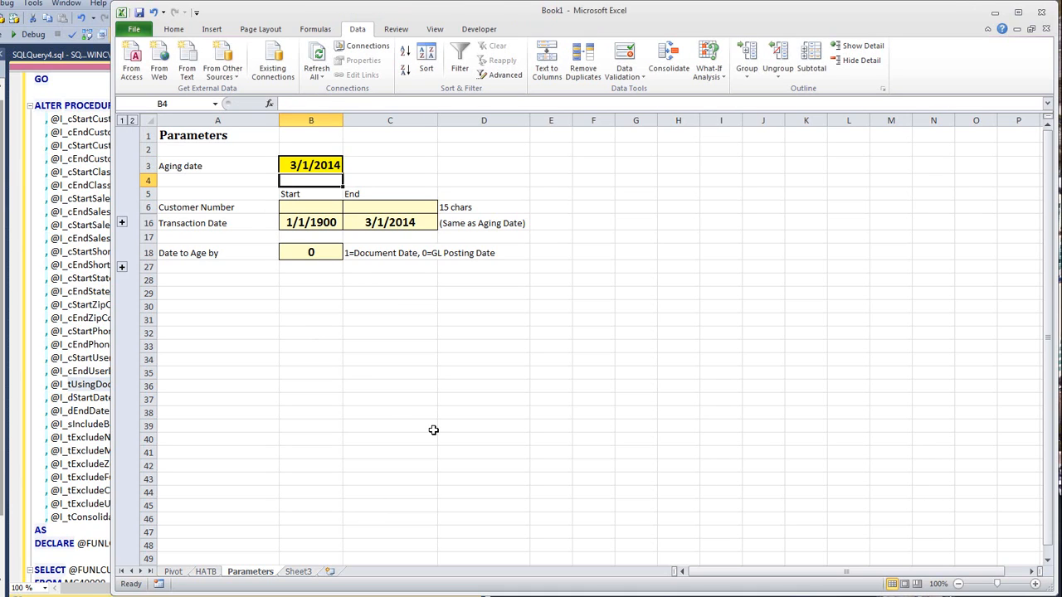
key(Up)
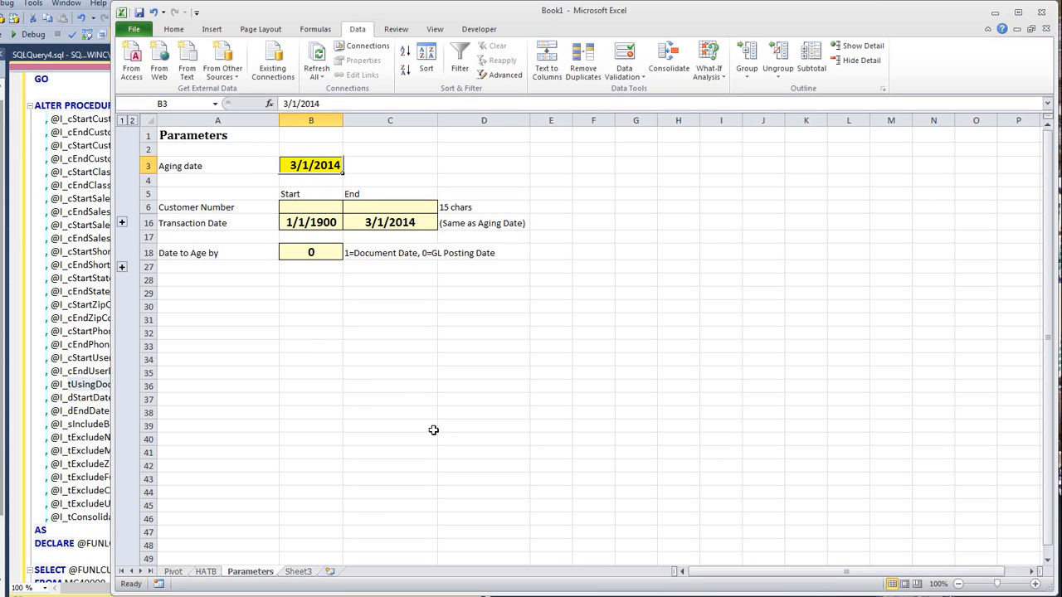
click(174, 572)
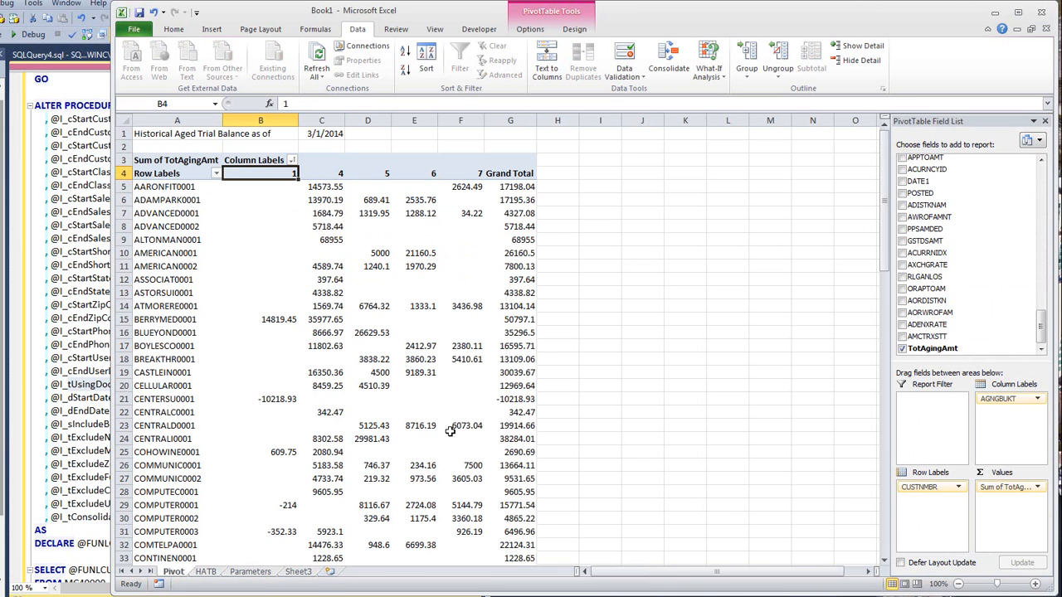
click(320, 64)
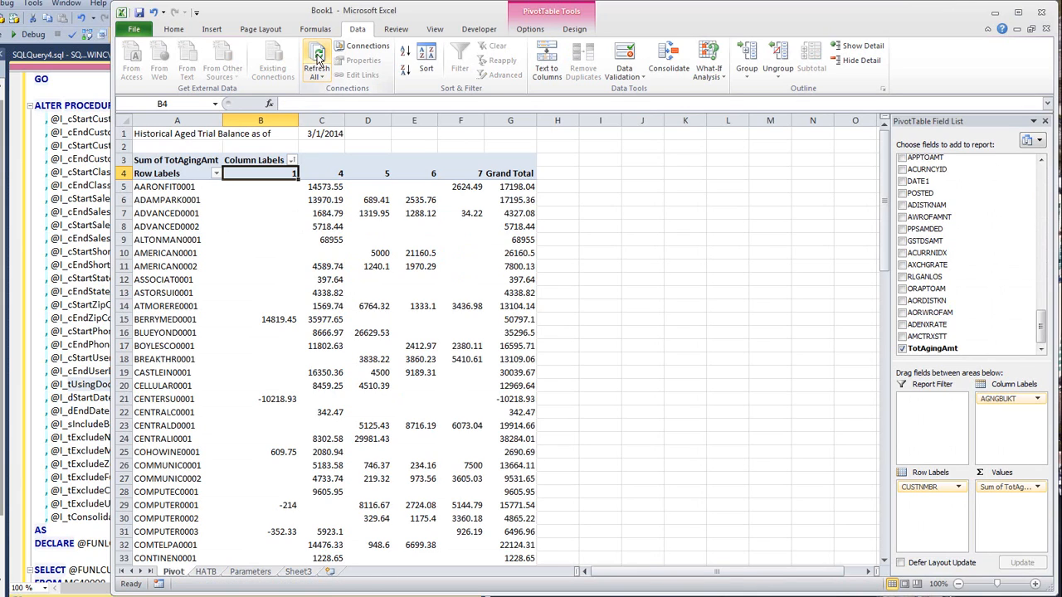
- Refresh all data again, set the aging date on the Parameters sheet to 1/1/2014 and refresh from the Pivot sheet
click(319, 63)
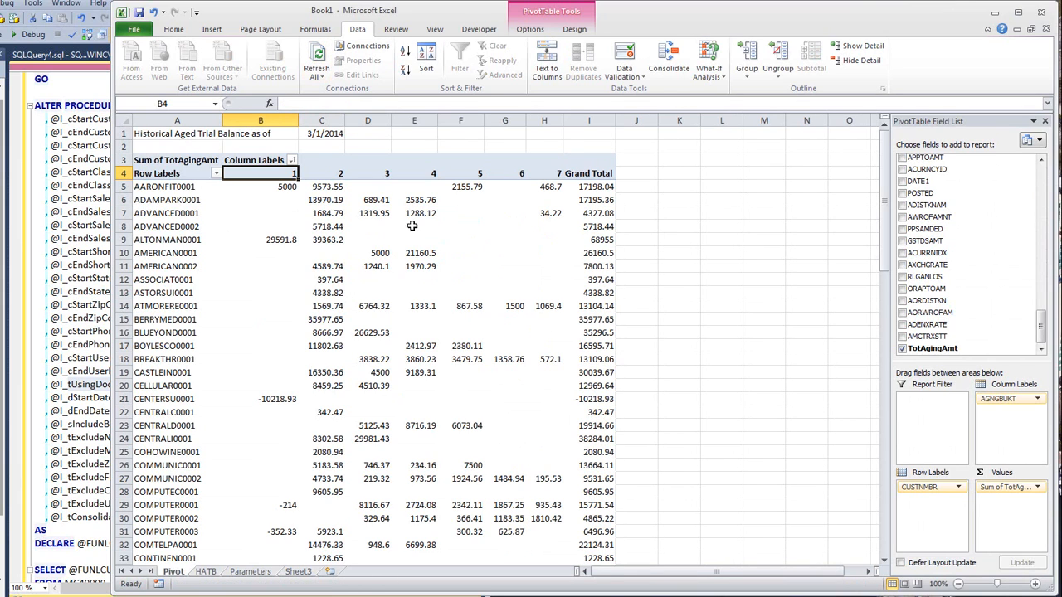
mouse_move(297, 242)
click(249, 572)
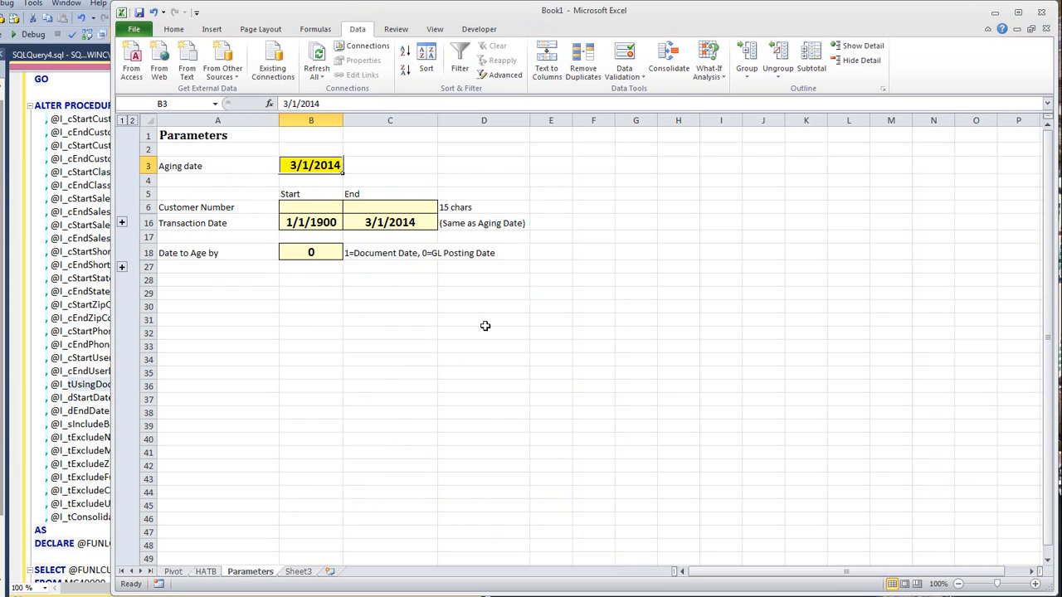
text(1/1/2014)
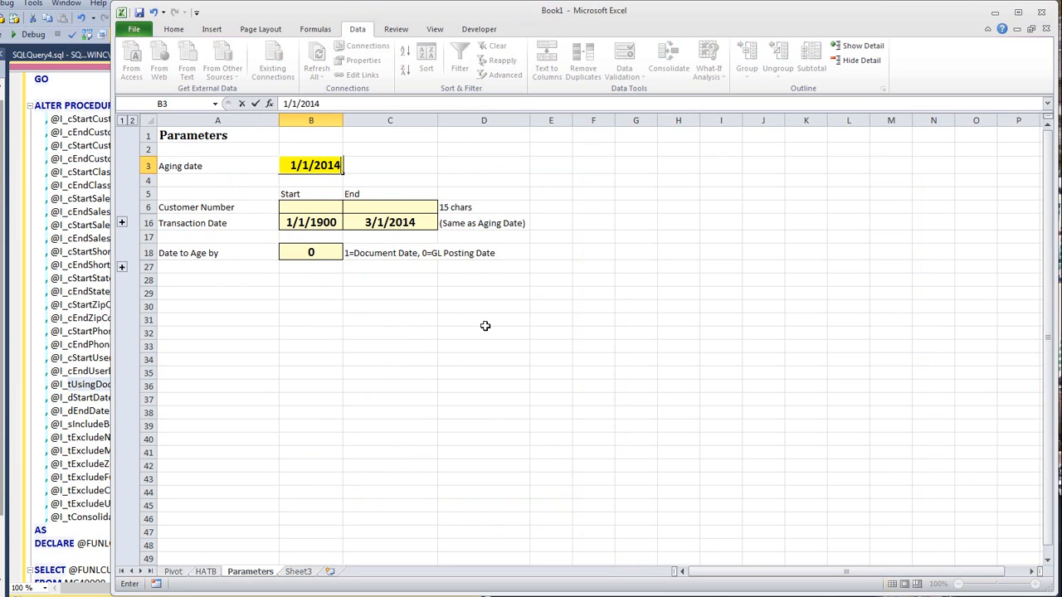
key(Return)
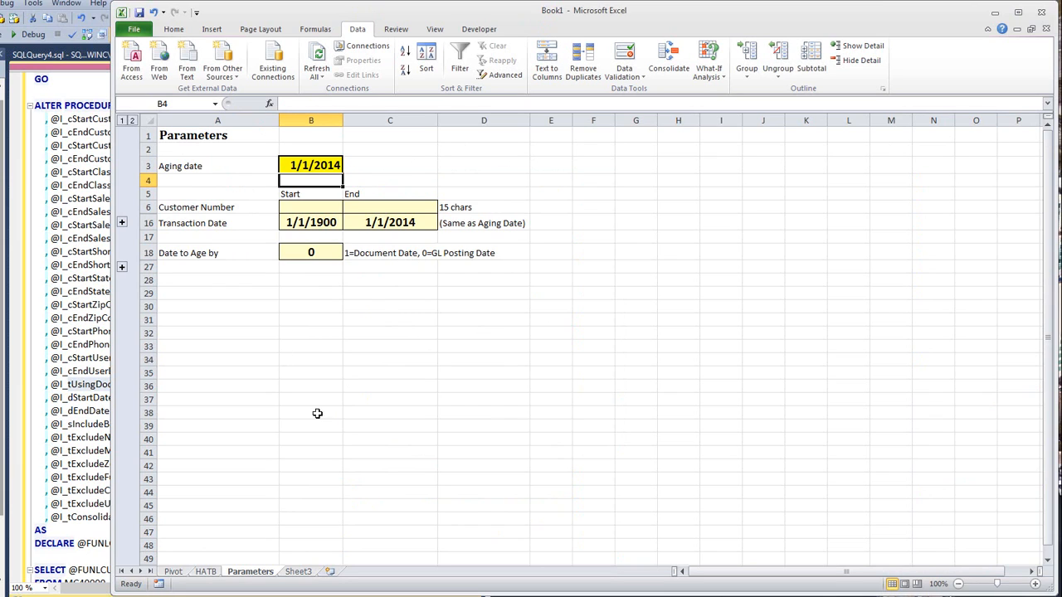
click(175, 572)
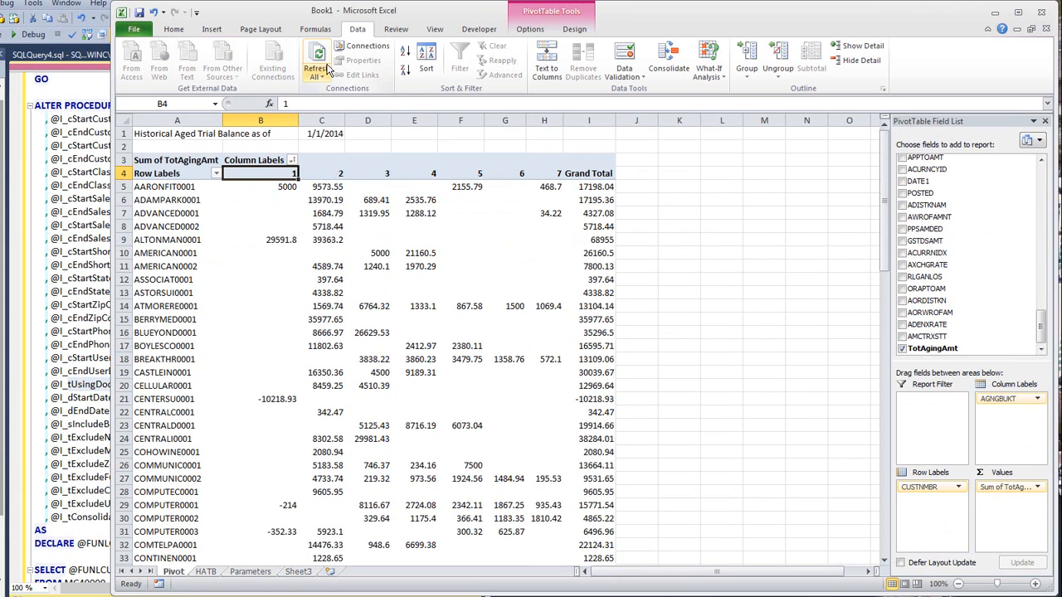
click(322, 58)
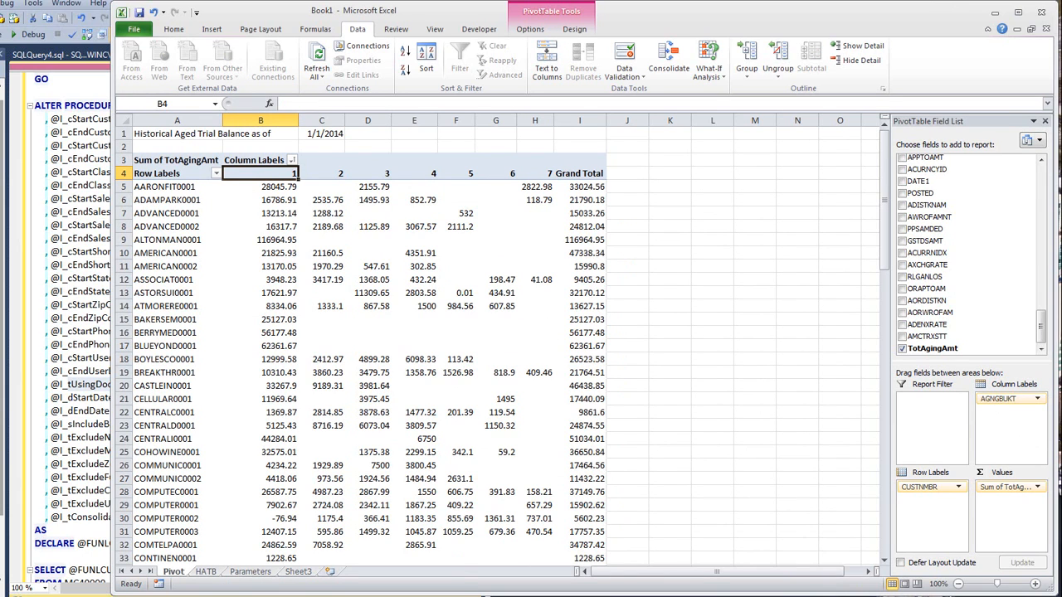
- Set the aging date on the Parameters sheet to 11/1/2013 and refresh all data from the Pivot sheet
click(252, 571)
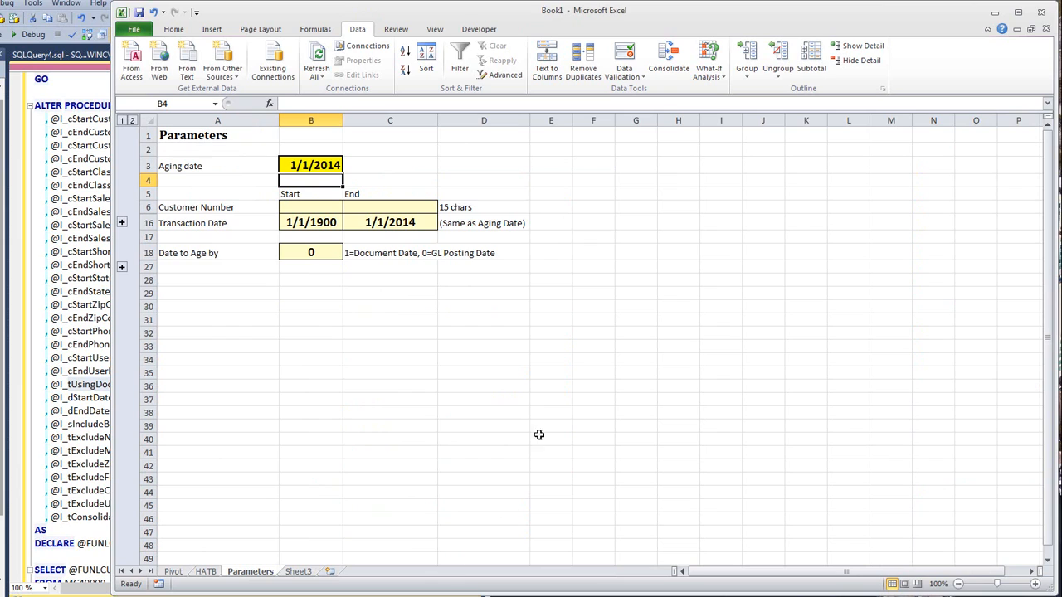
click(333, 166)
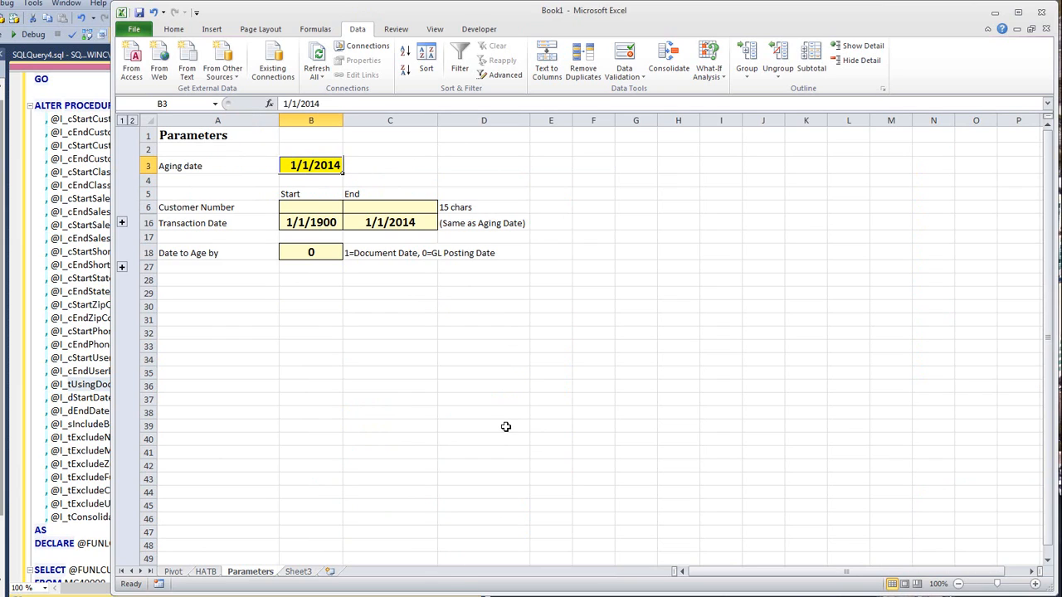
text(11/1)
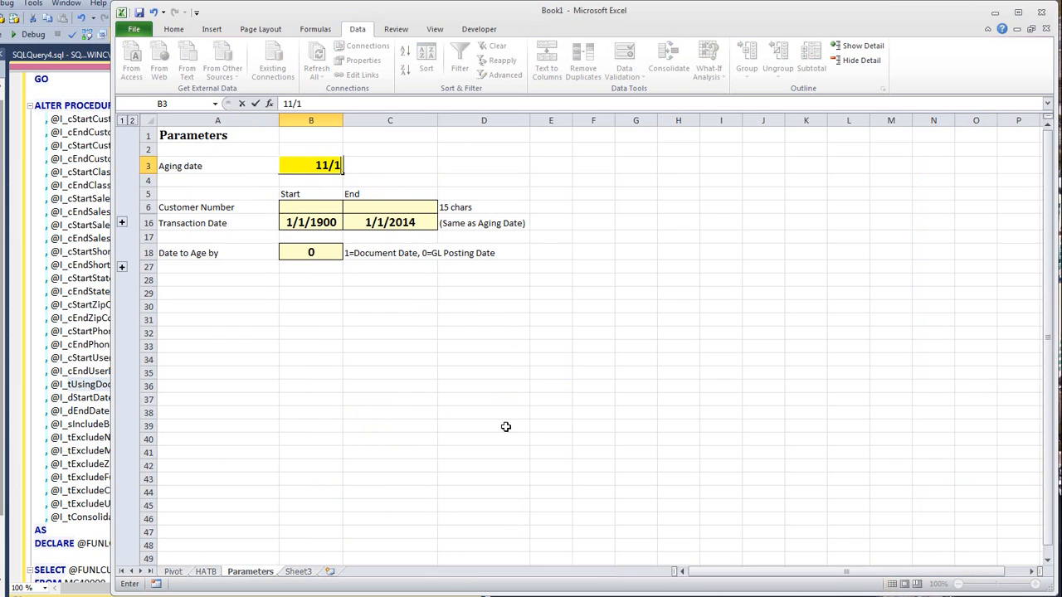
text(/2013)
key(Return)
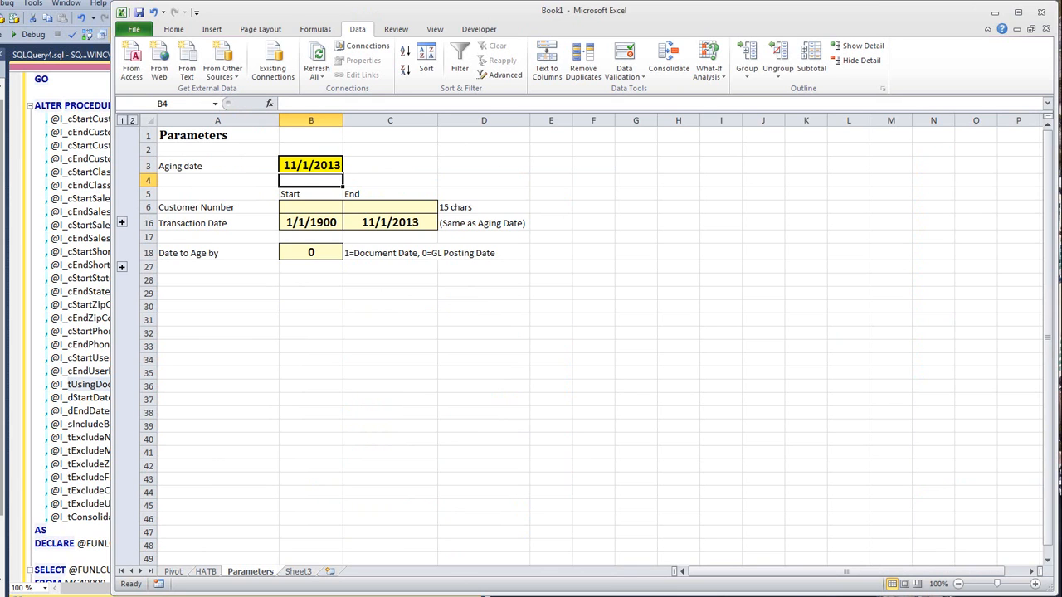
click(176, 572)
click(318, 58)
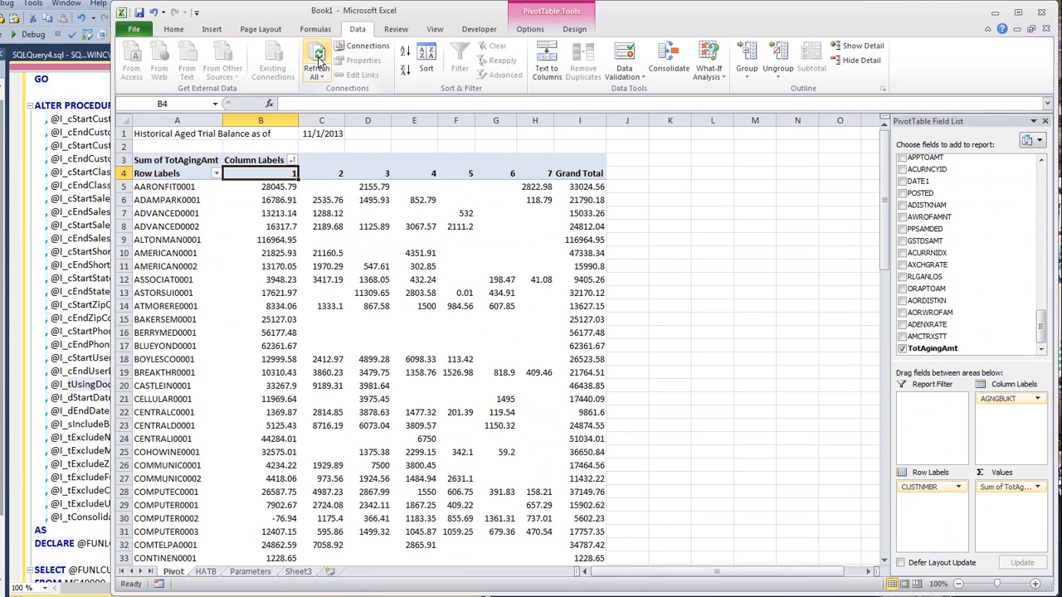
click(318, 57)
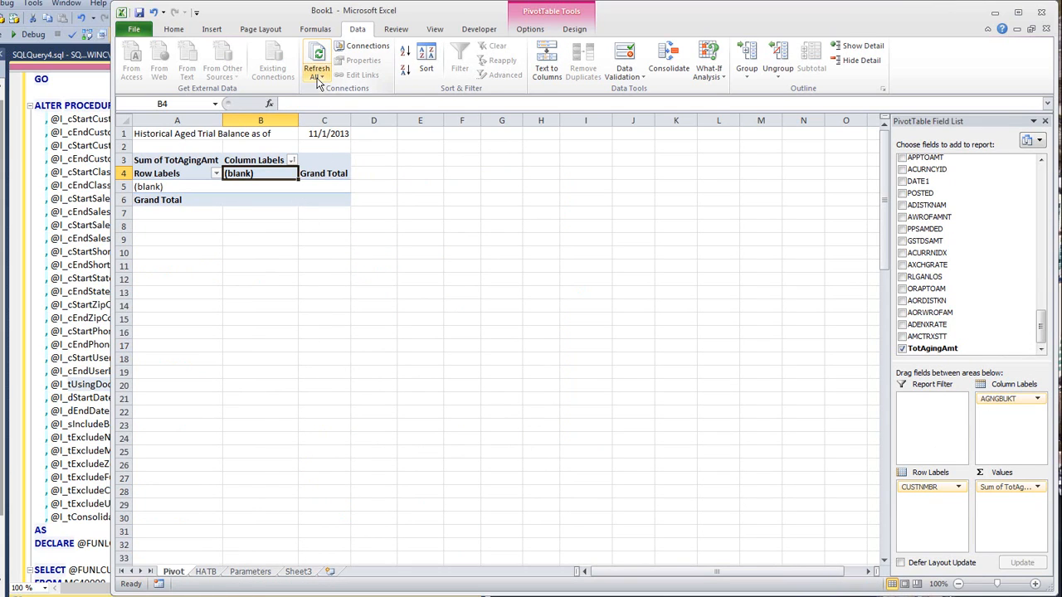
- Set the aging date on the Parameters sheet to 12/1/2013 and refresh all data from the Pivot sheet
click(252, 573)
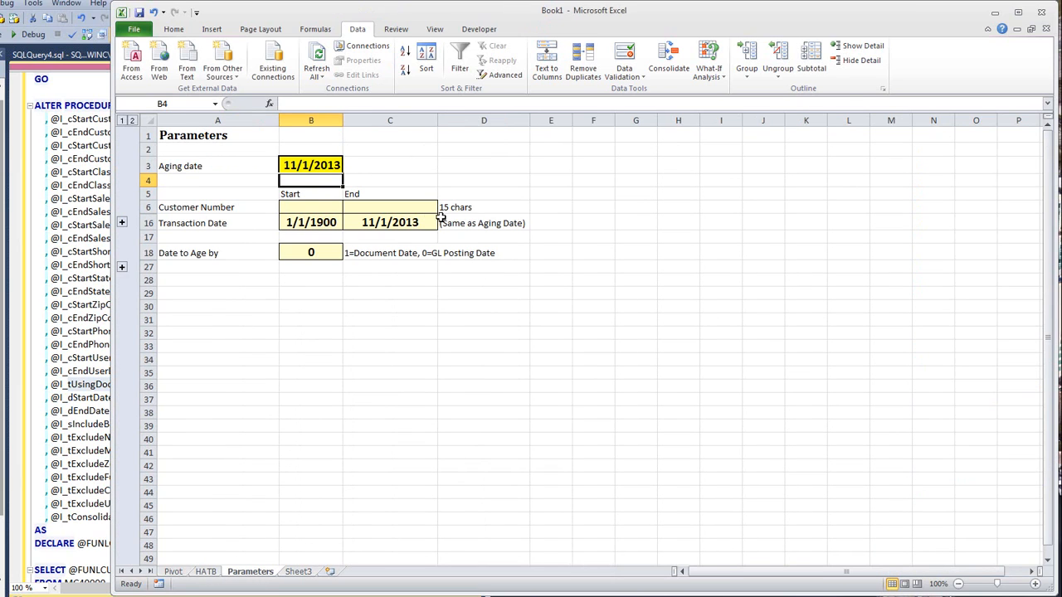
click(326, 162)
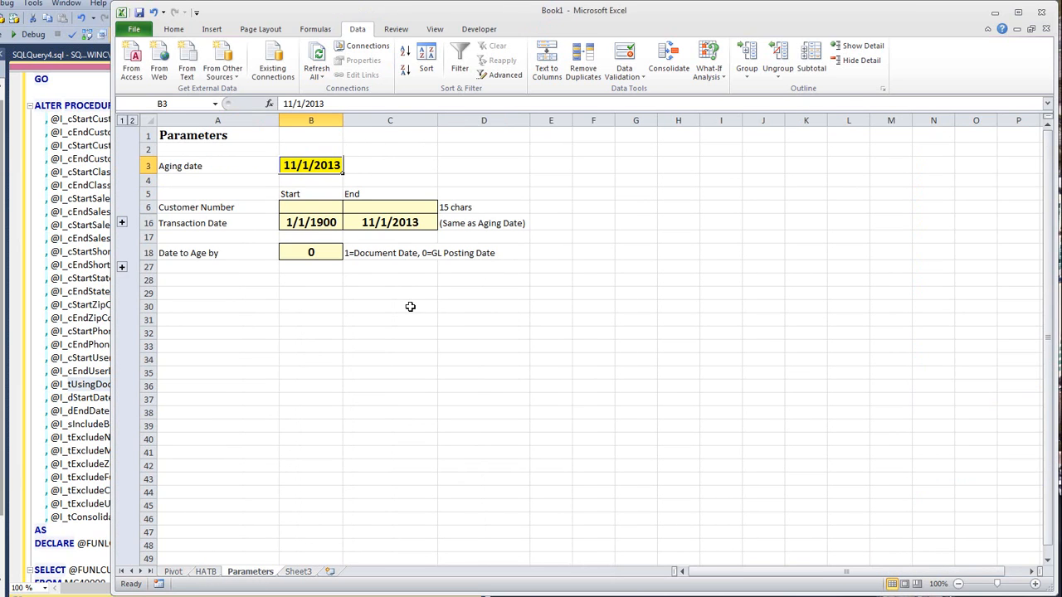
text(12/1/)
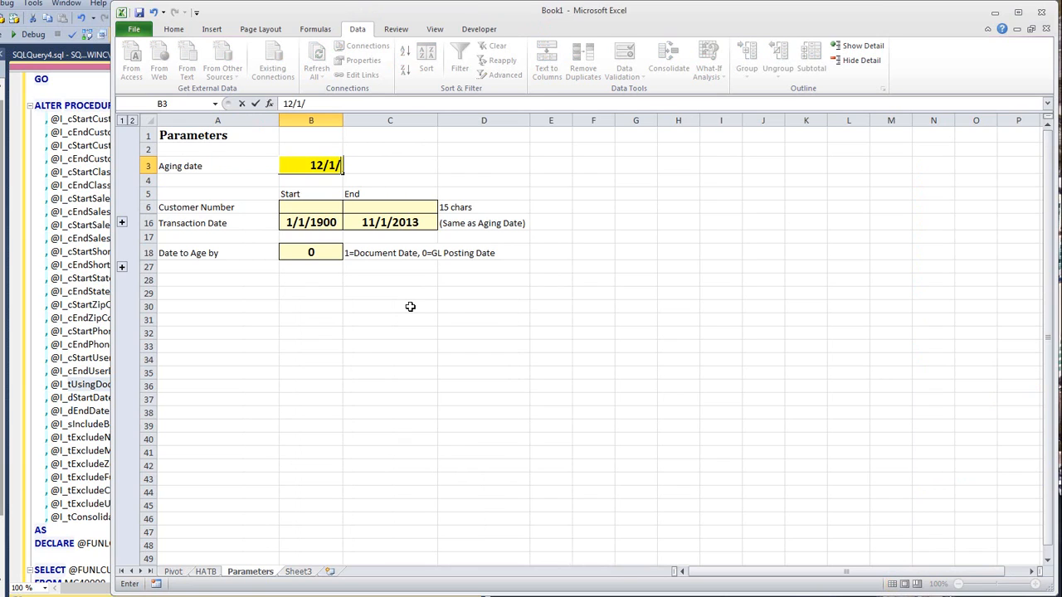
text(2013)
key(Return)
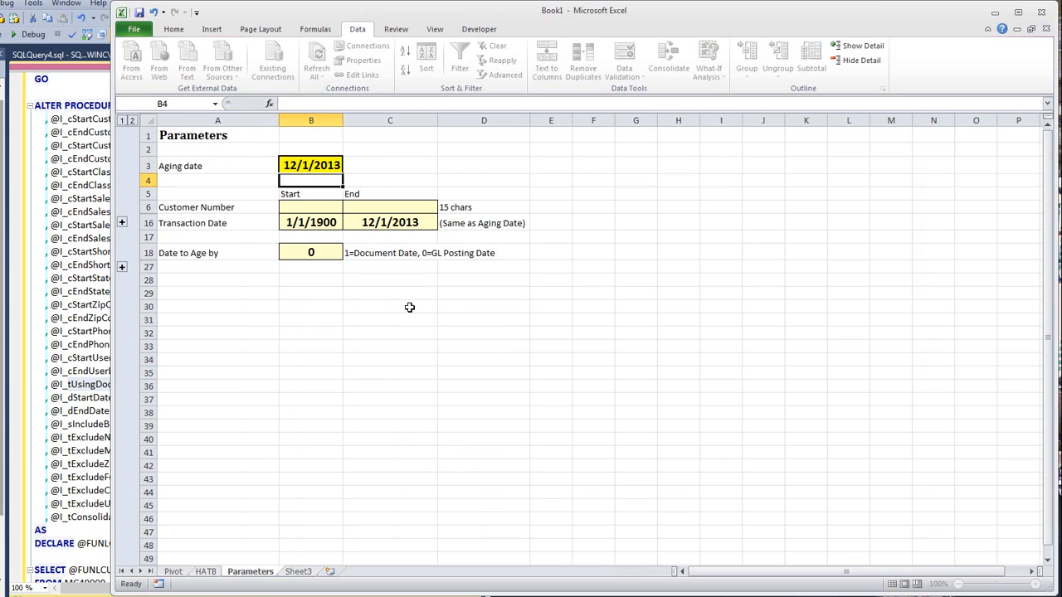
click(310, 164)
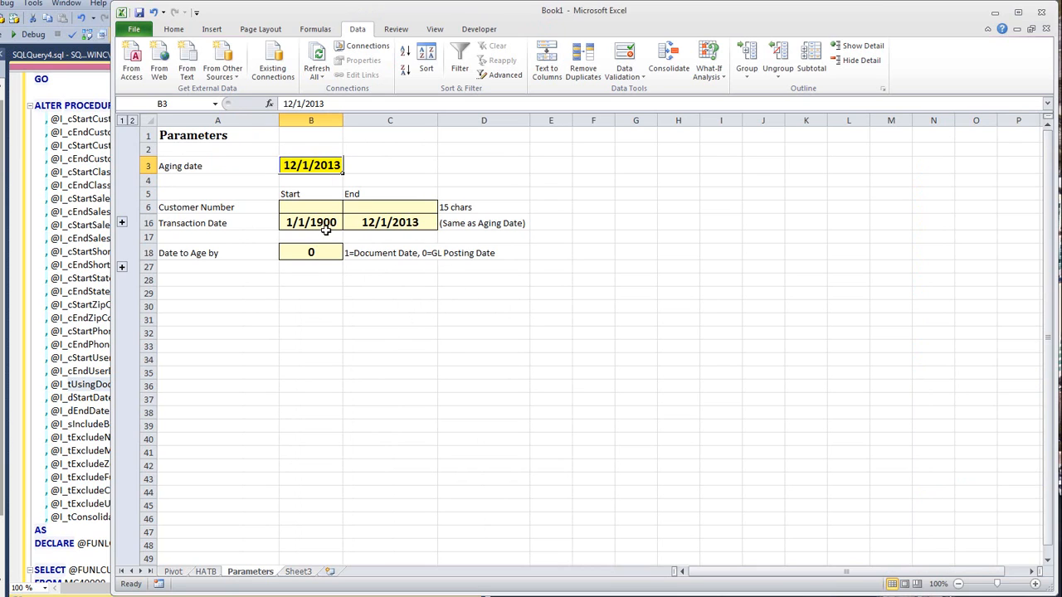
click(173, 572)
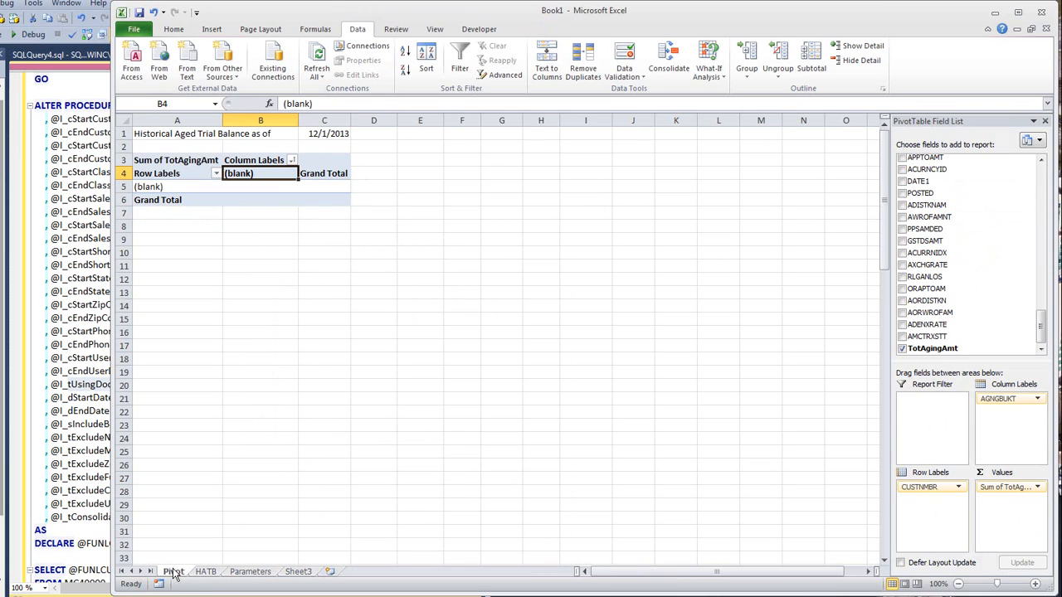
click(317, 60)
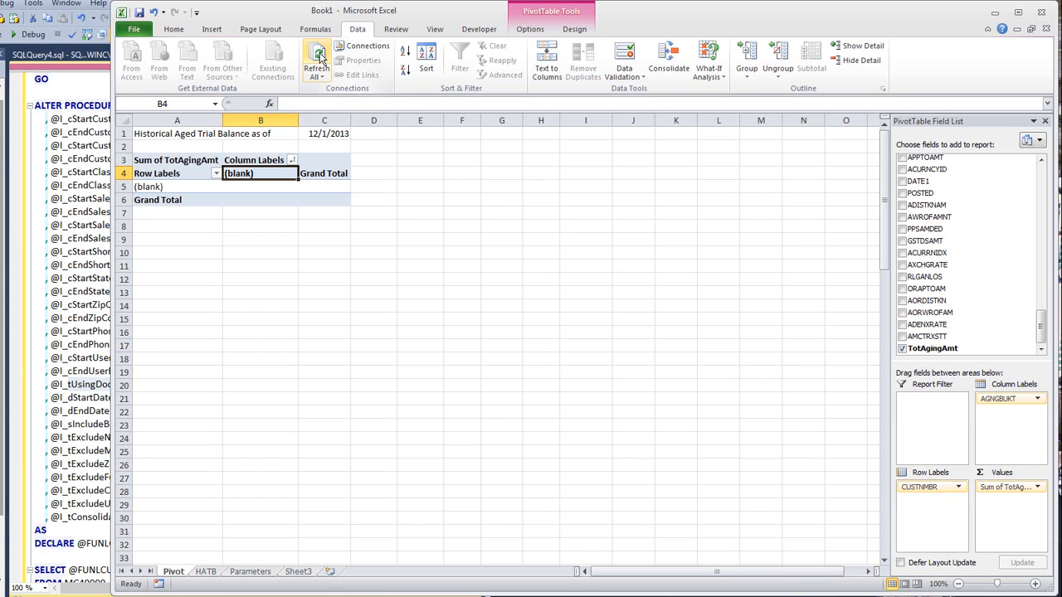
click(320, 58)
- Set the aging date in B3 of the Parameters sheet back to 1/1/2014 and refresh all data from the Pivot sheet
click(262, 572)
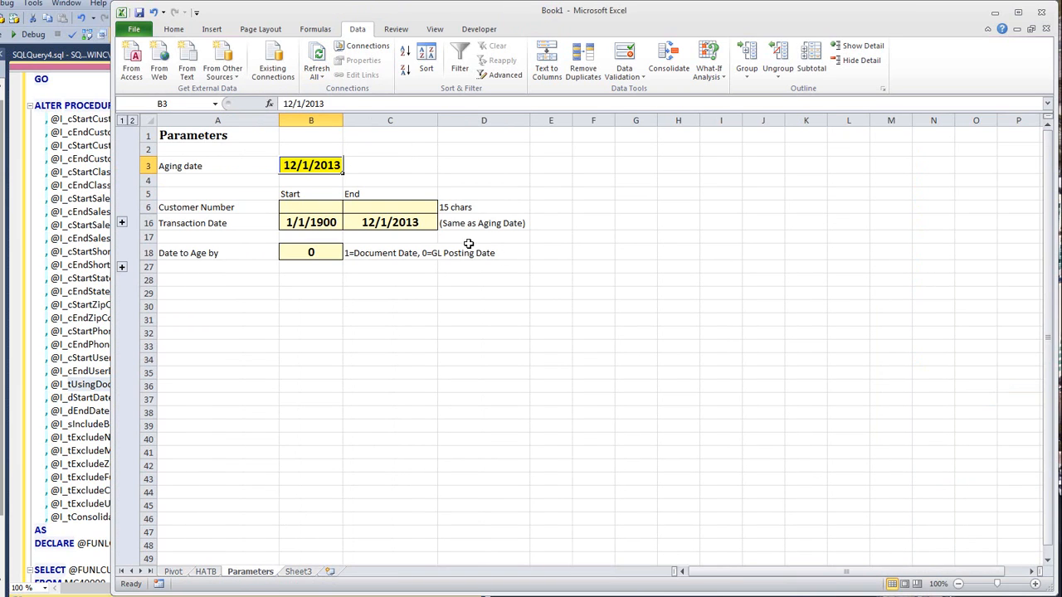
text(1/1/2014)
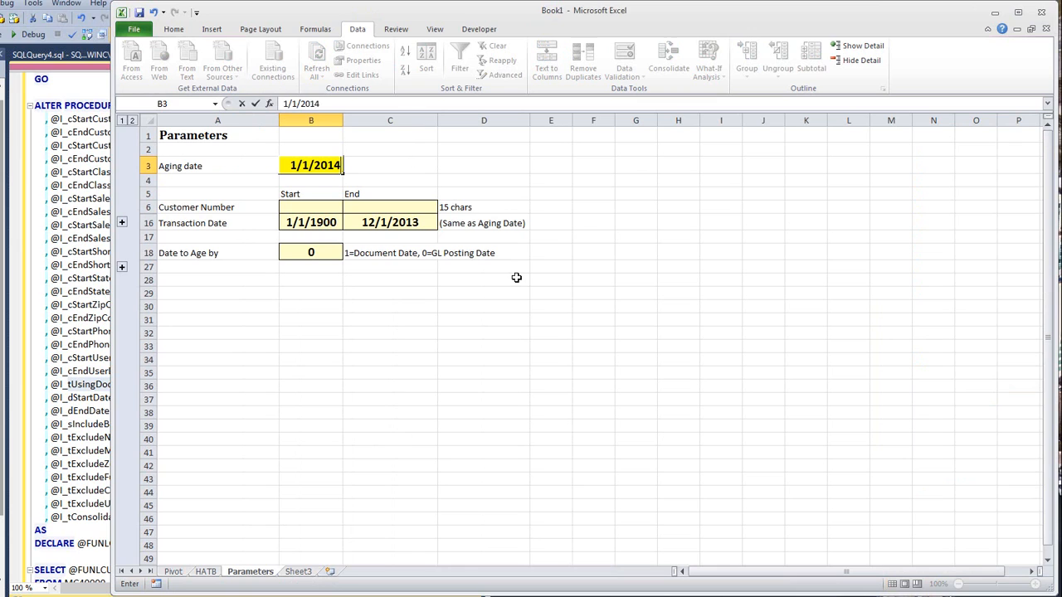
key(Return)
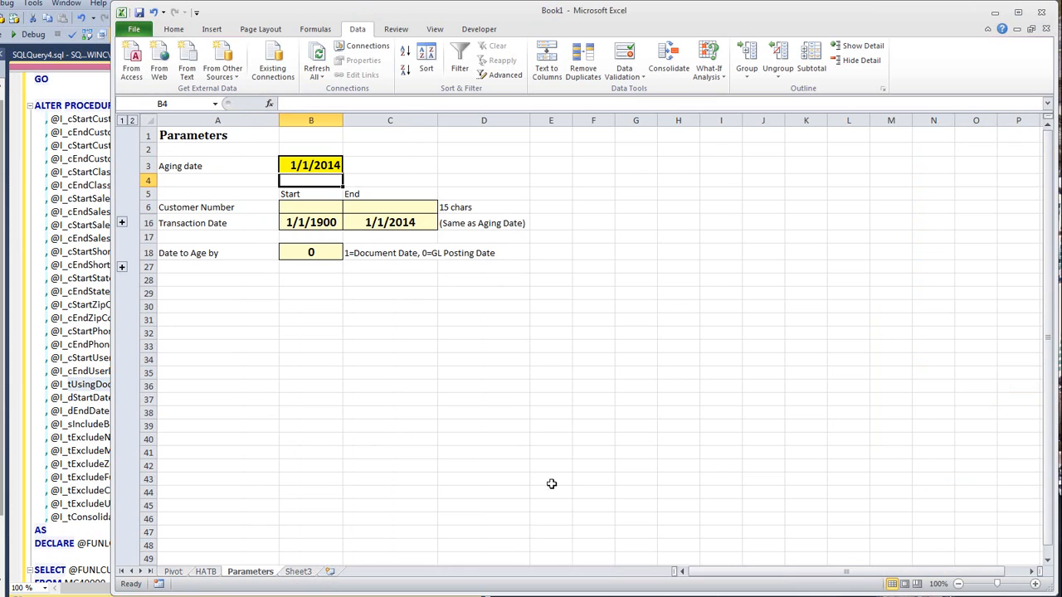
click(180, 571)
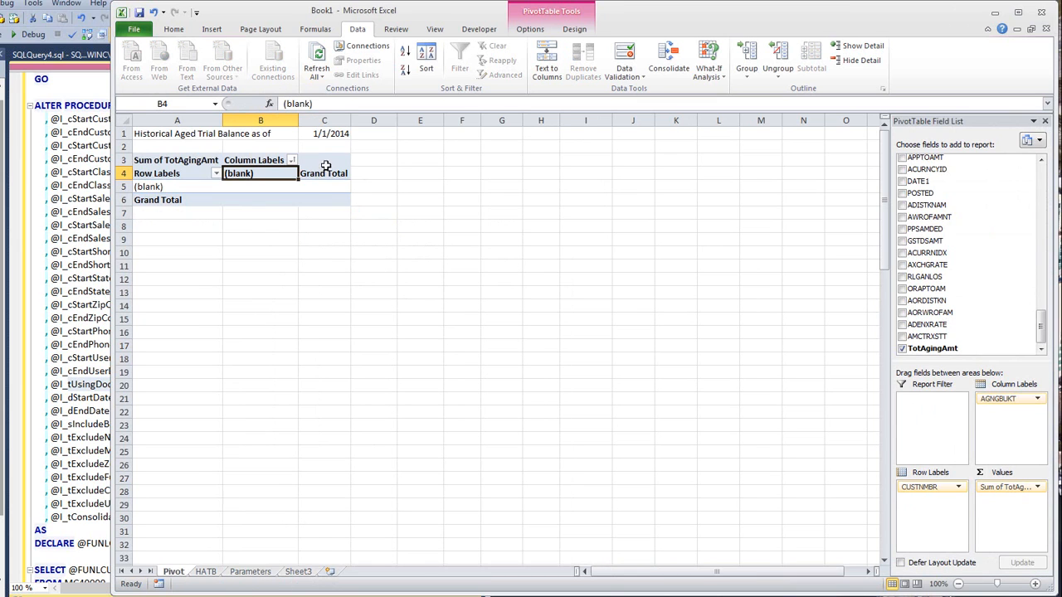
click(317, 56)
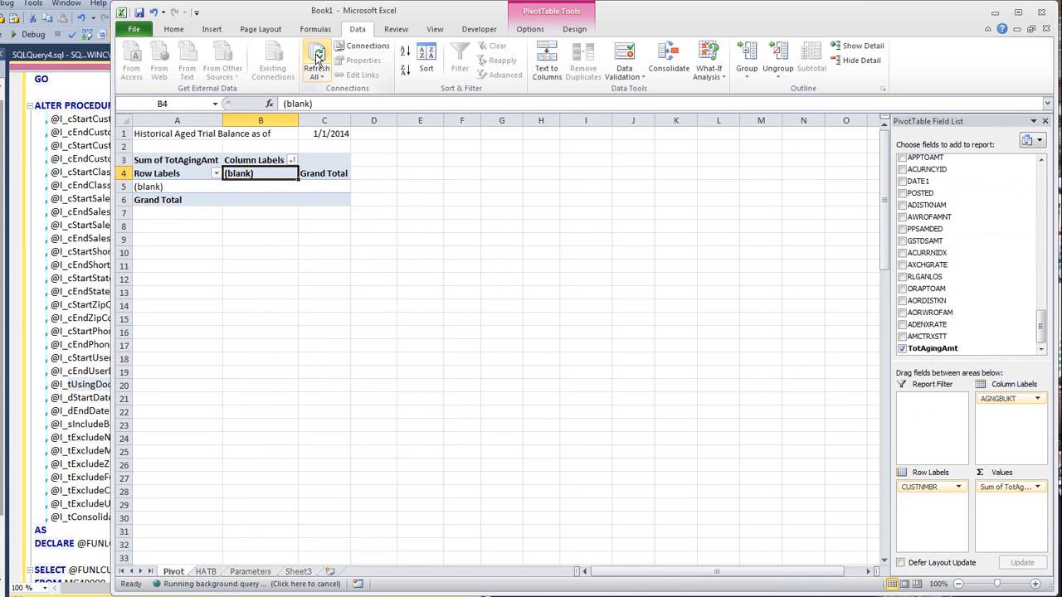
click(317, 57)
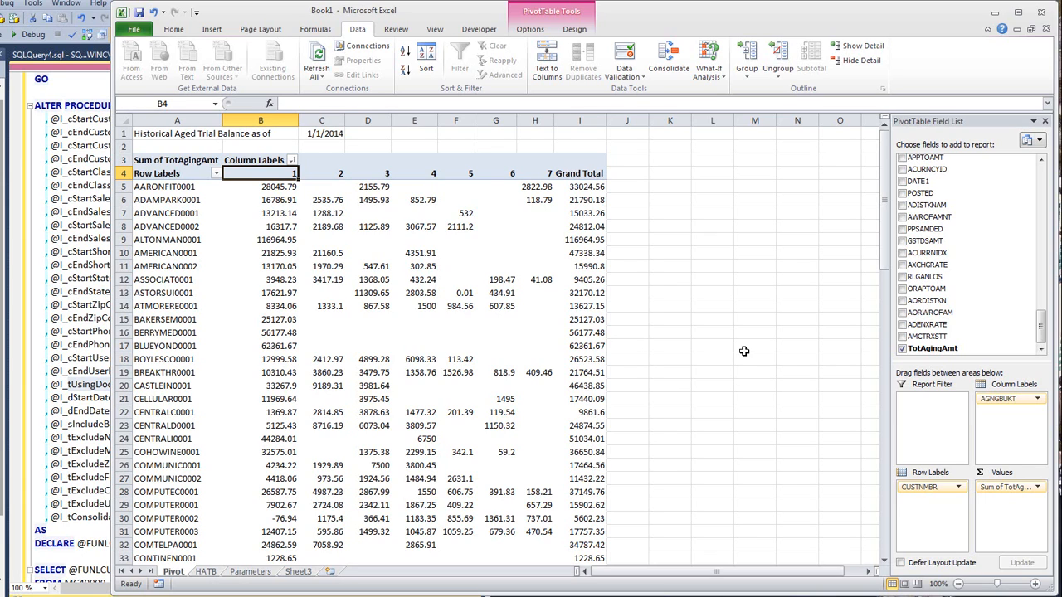
- Expand both collapsed row groups on the Parameters sheet to review the parameter cells, and open the HATB sheet
click(259, 574)
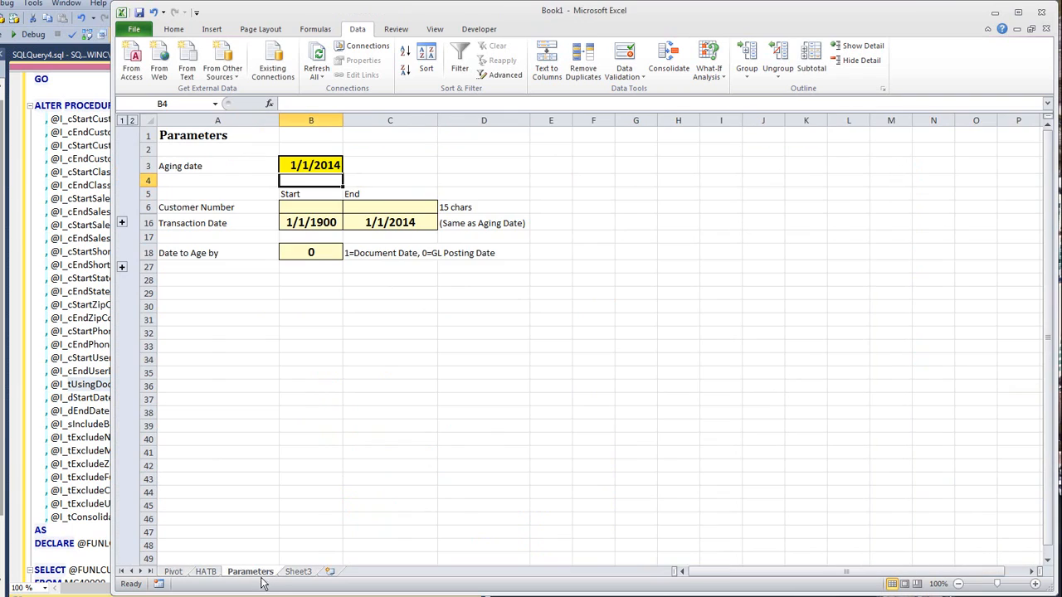
click(122, 268)
click(122, 222)
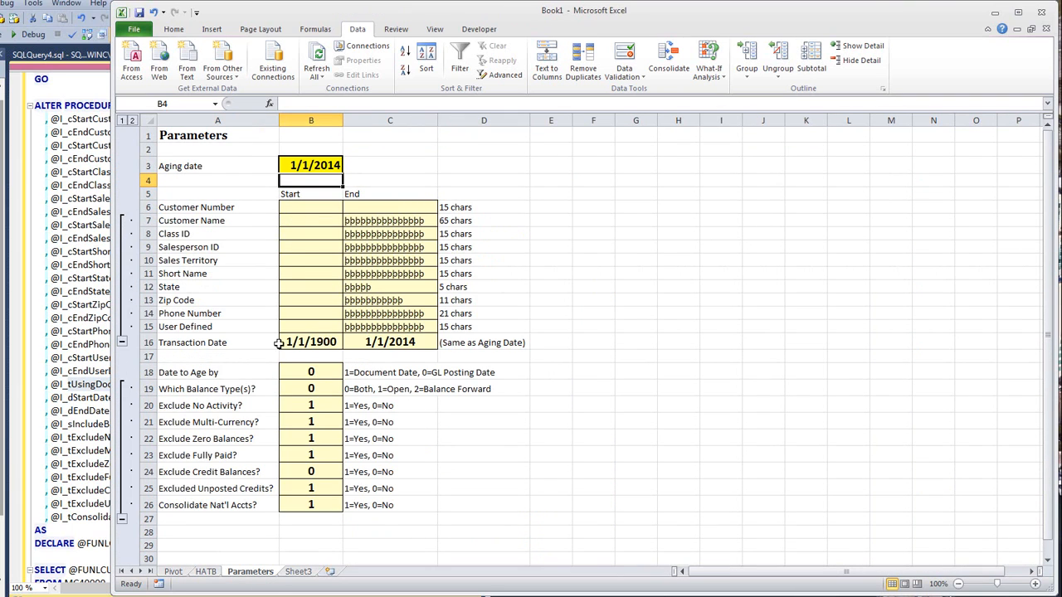
click(322, 166)
click(310, 208)
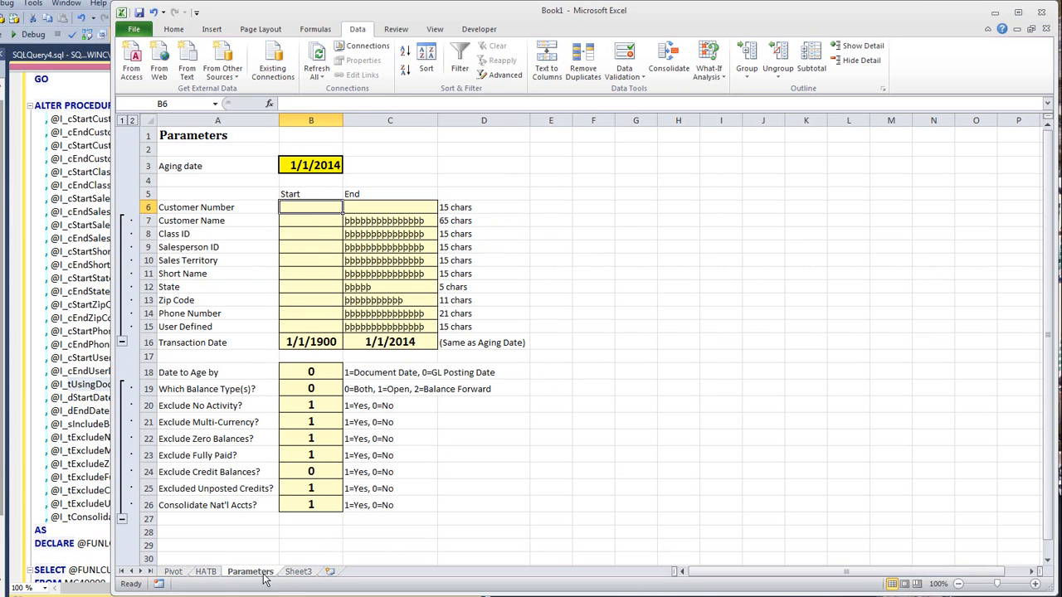
click(207, 574)
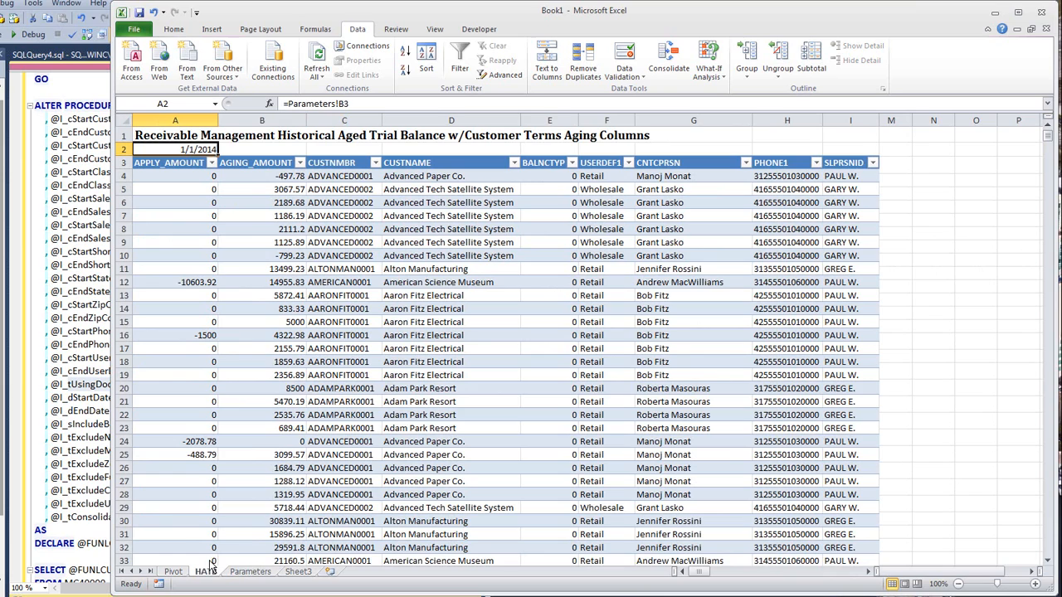